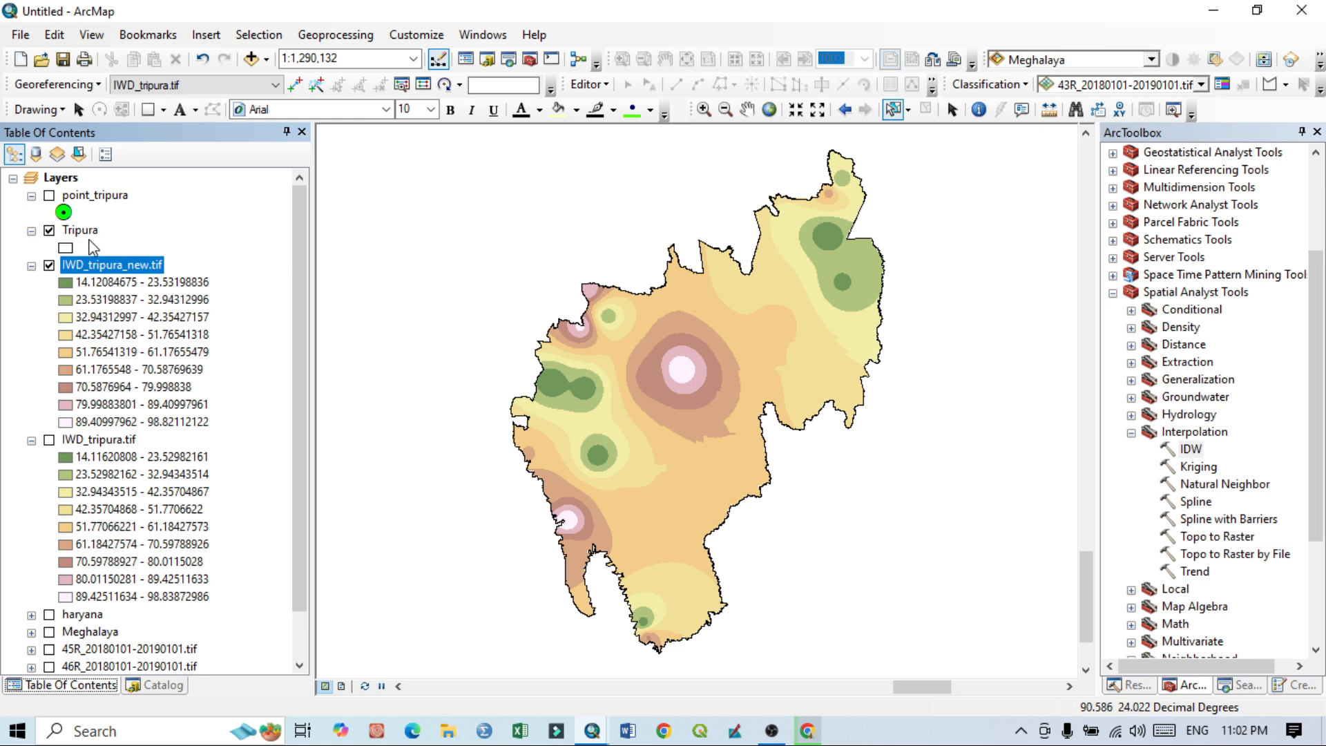
# Display the point_tripura sample points over the interpolated raster briefly and hide them again
pyautogui.click(49, 196)
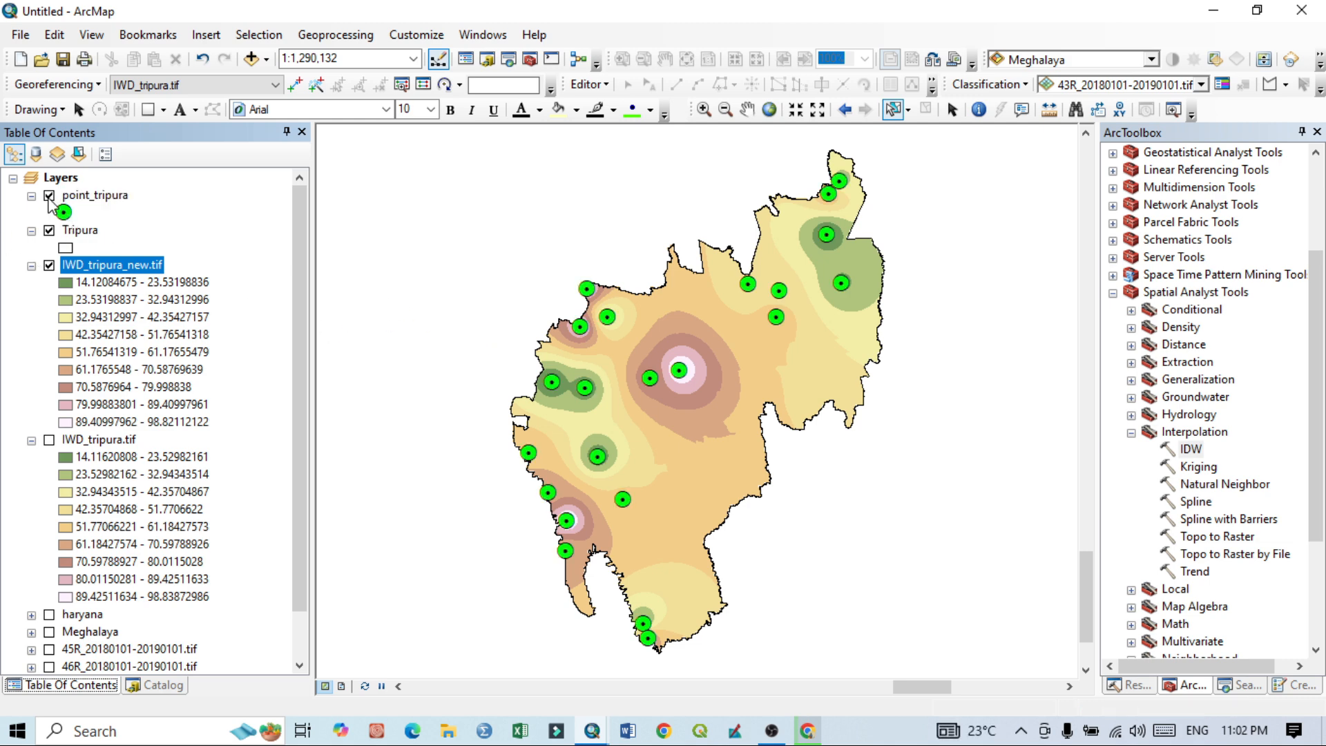
pyautogui.click(49, 196)
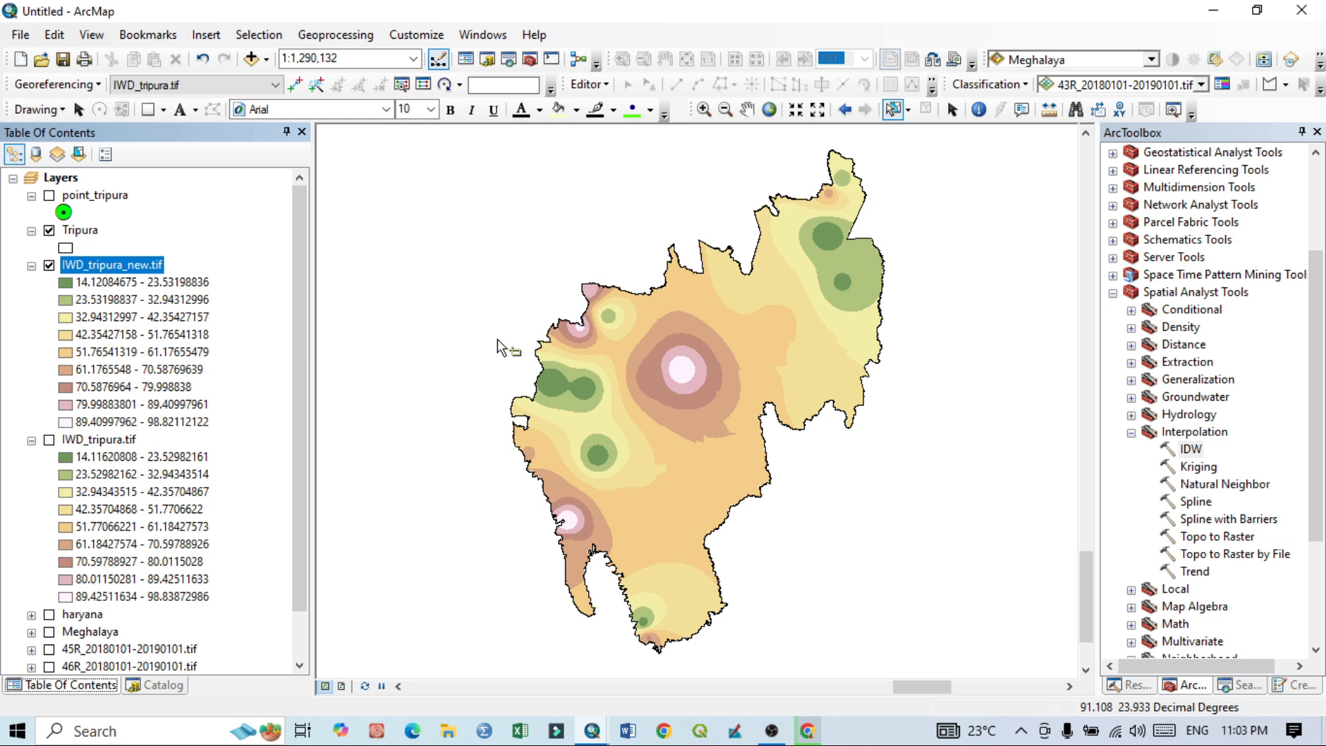
pyautogui.scroll(3, 1215, 476)
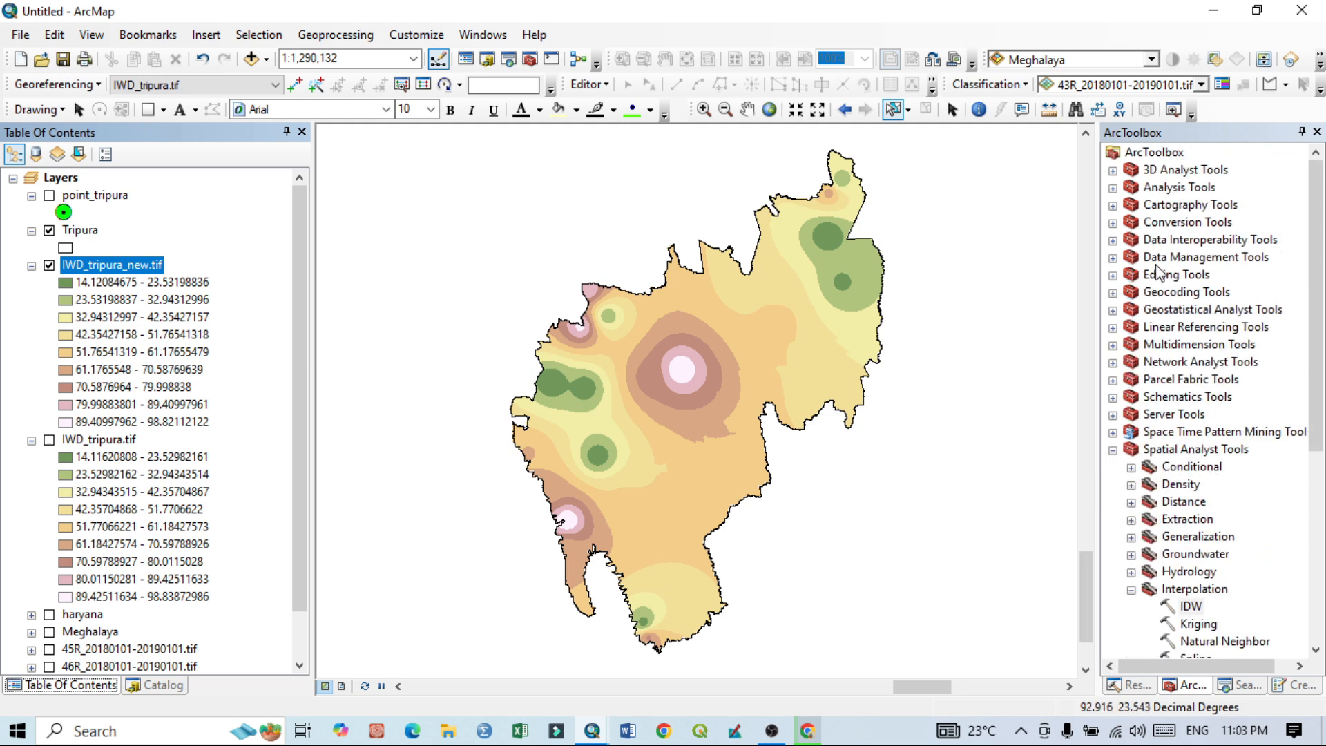
pyautogui.click(1113, 258)
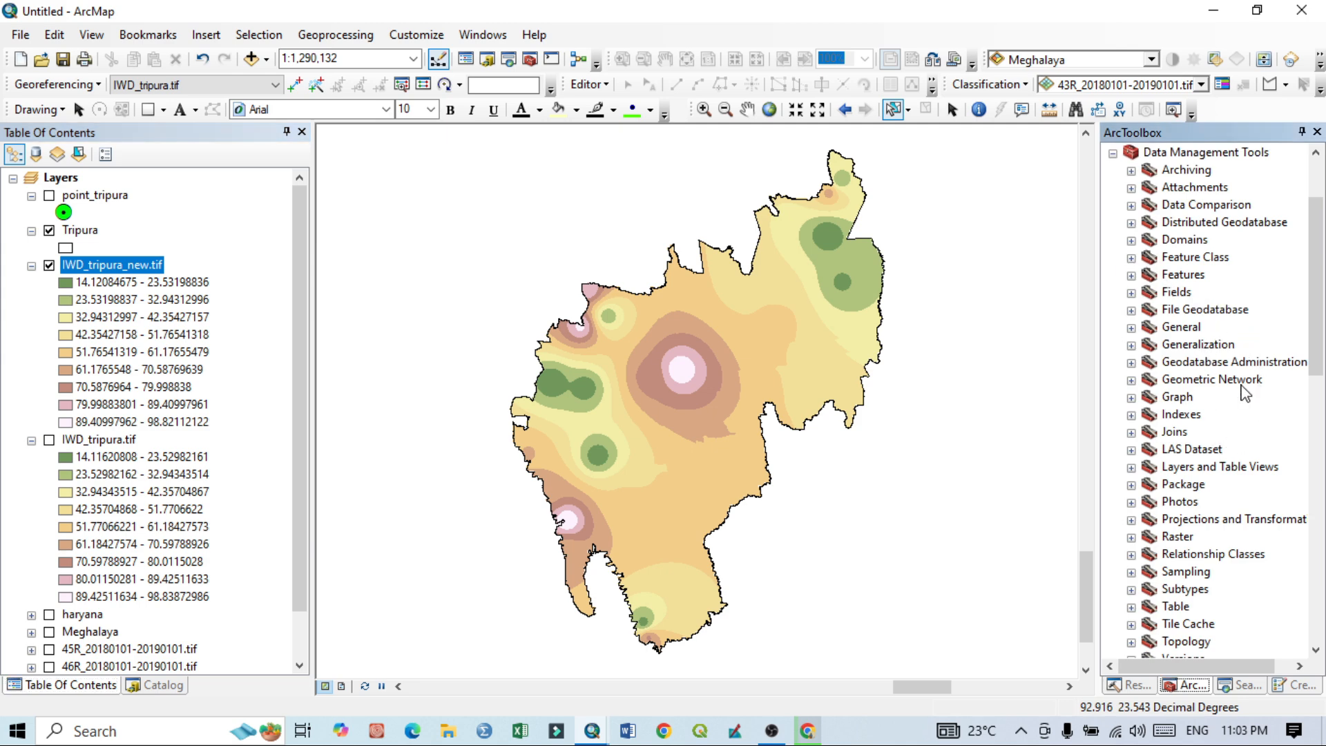
pyautogui.click(1114, 153)
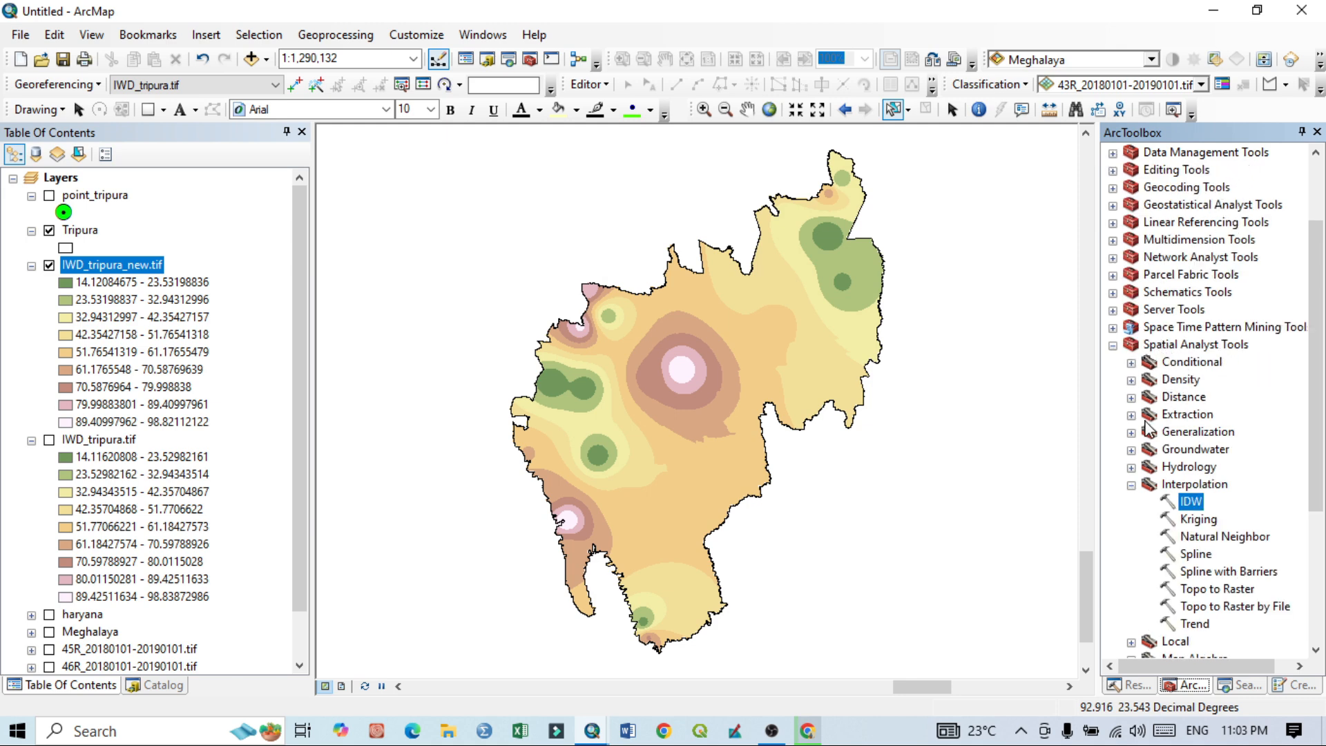
# Open the Spatial Analyst Reclassify tool and set IWD_tripura_new.tif as the input raster
pyautogui.scroll(-4, 1191, 399)
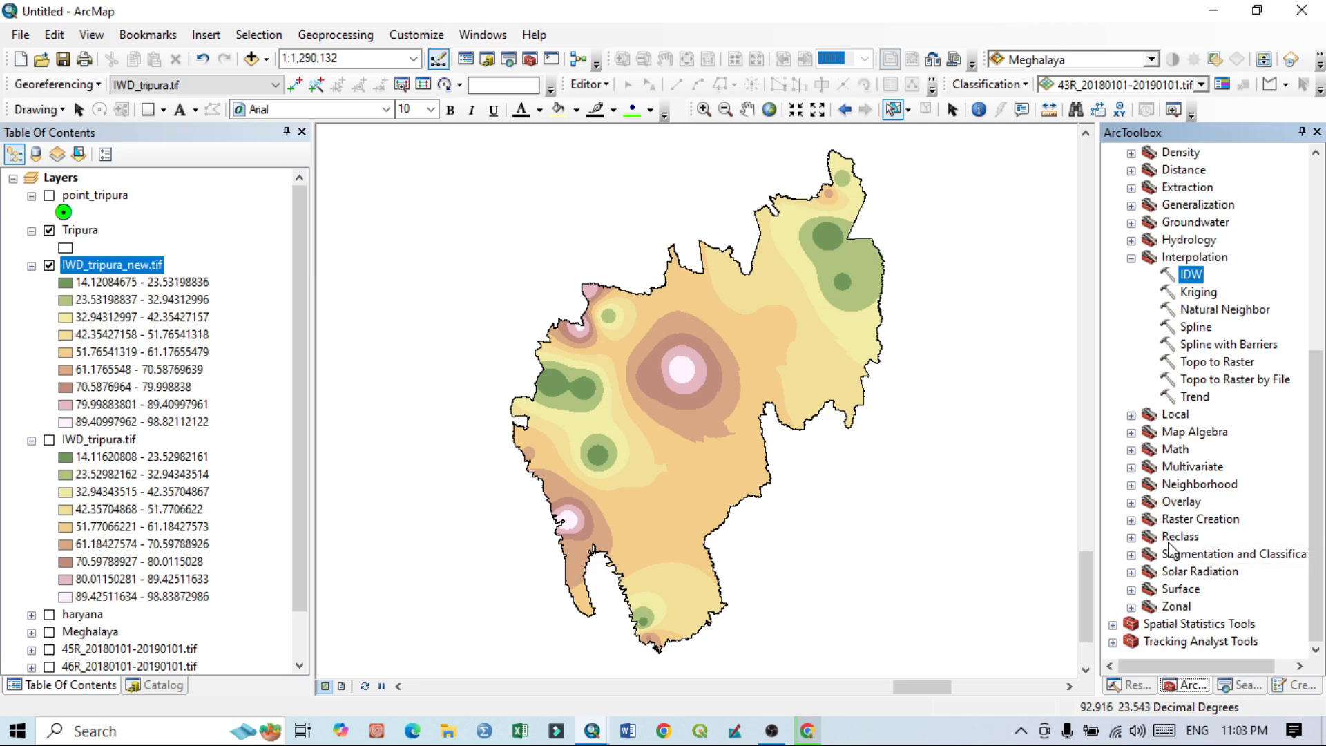
pyautogui.click(1131, 537)
pyautogui.scroll(-2, 1133, 545)
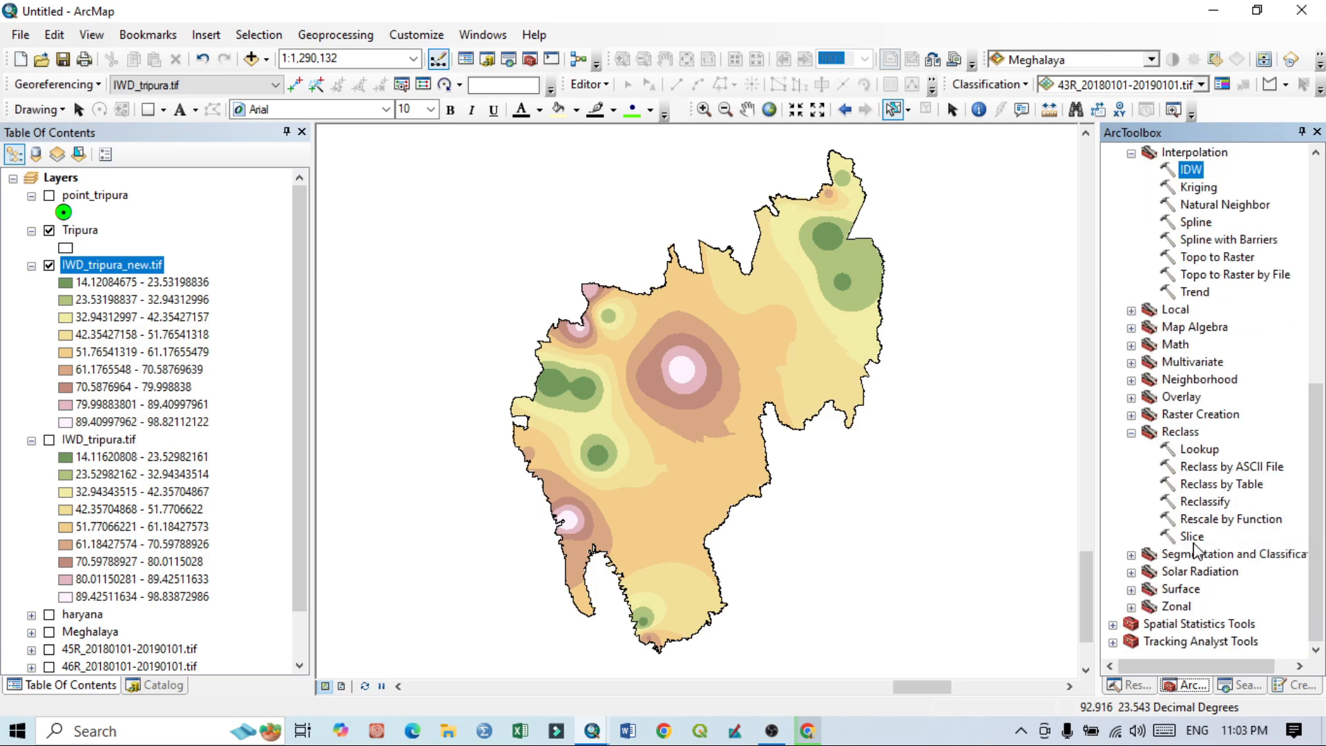
pyautogui.doubleClick(1203, 501)
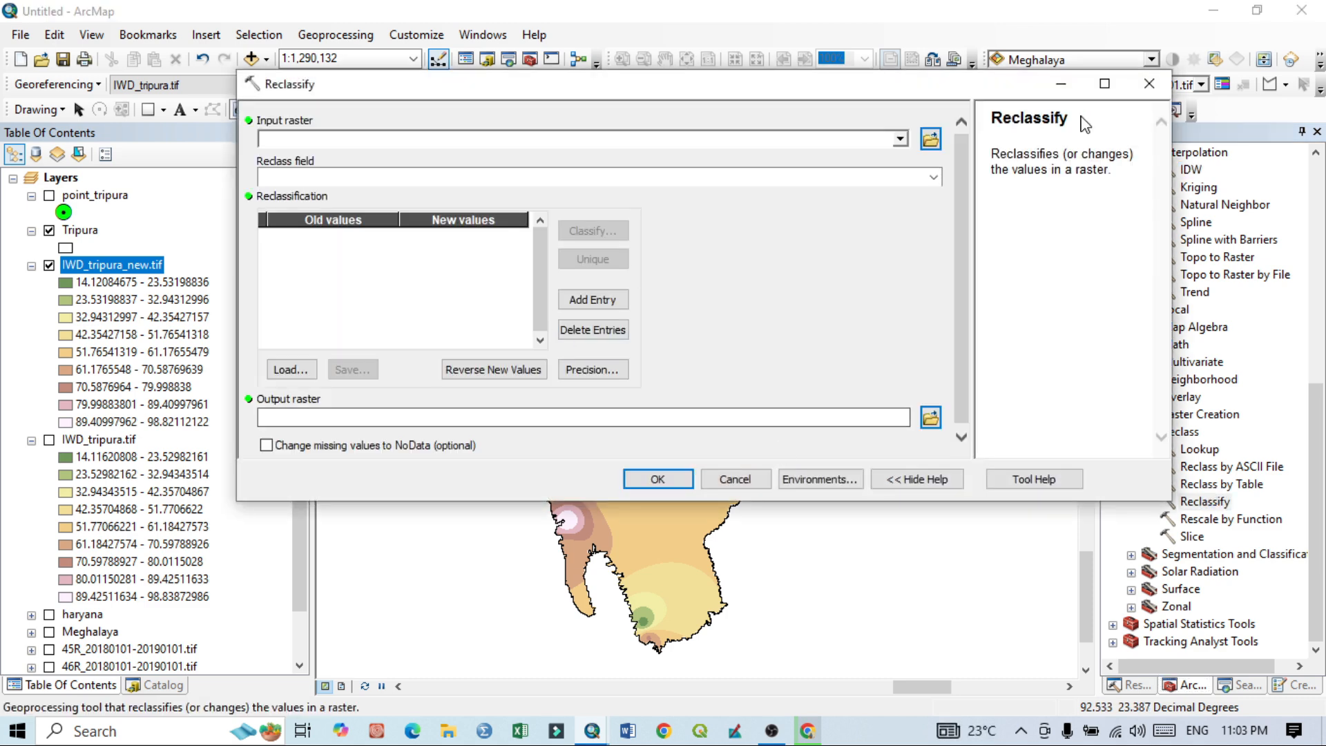
pyautogui.click(900, 138)
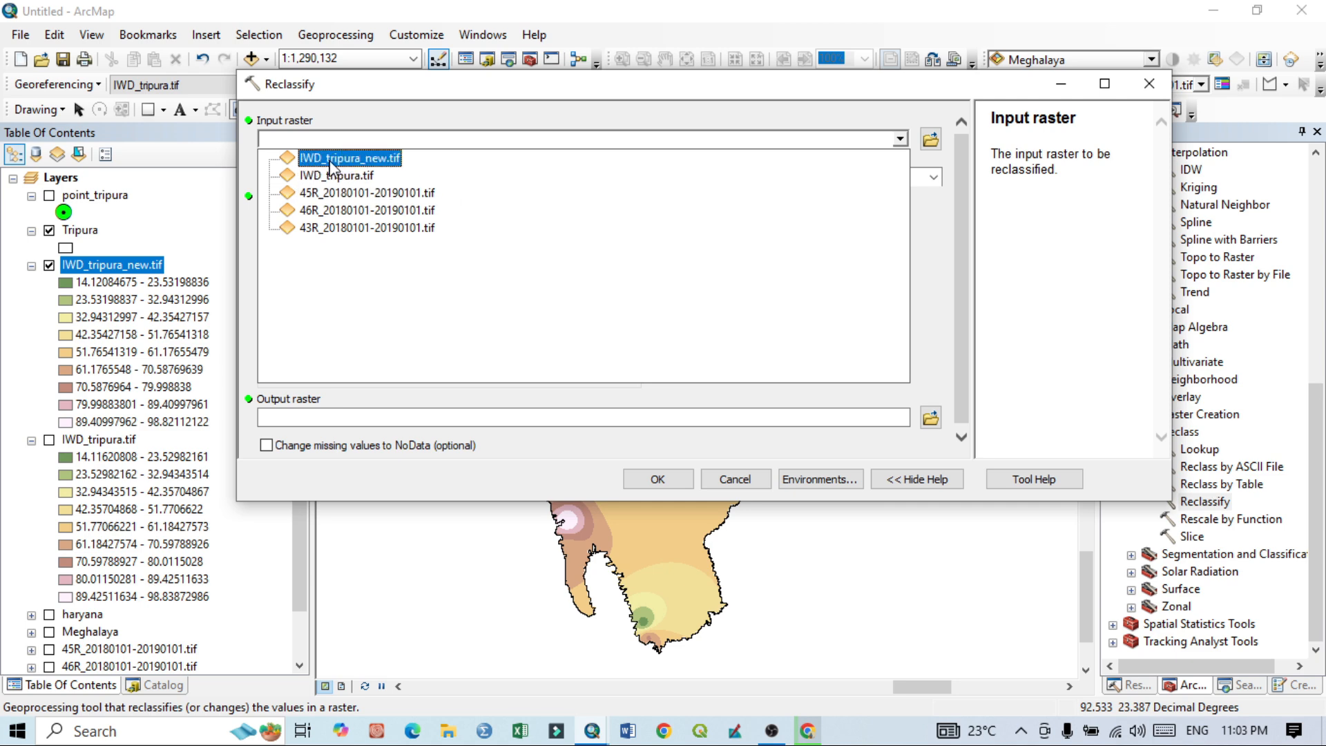
pyautogui.click(361, 159)
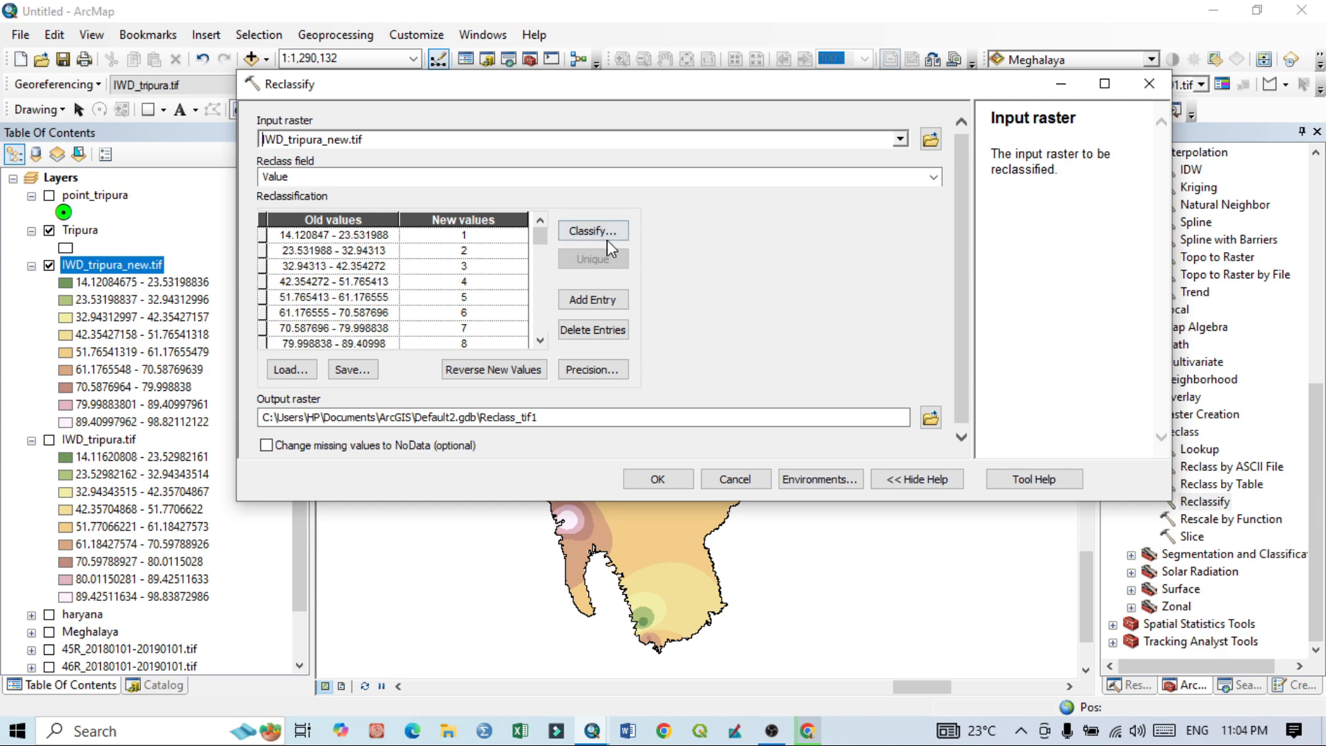
pyautogui.click(592, 230)
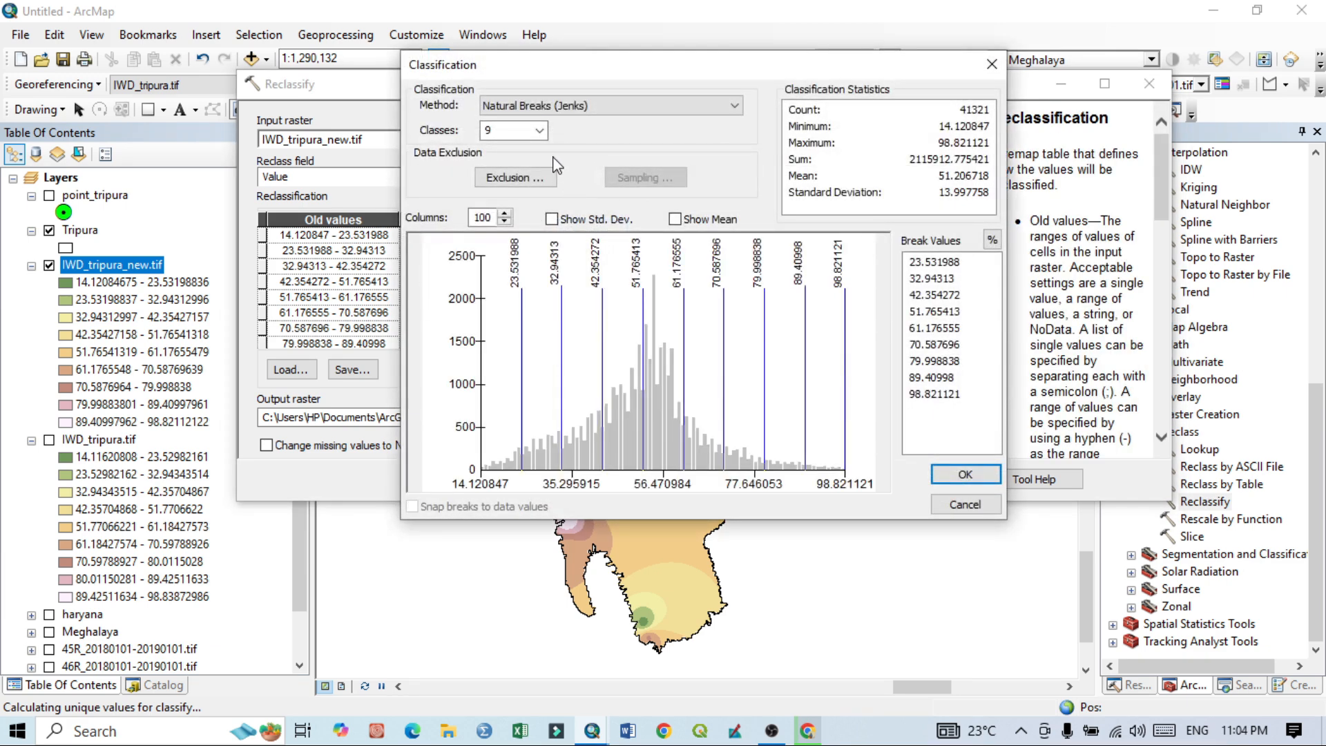
pyautogui.click(543, 107)
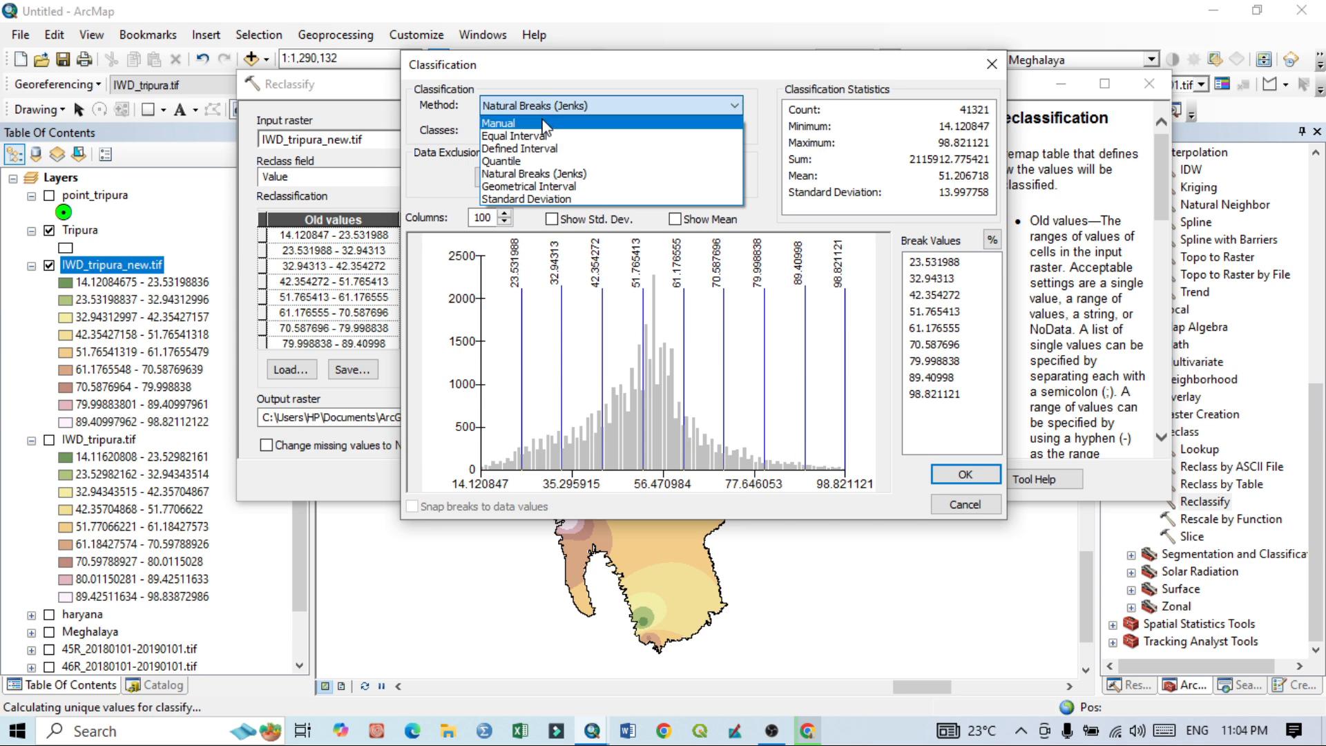
pyautogui.click(544, 125)
pyautogui.click(540, 106)
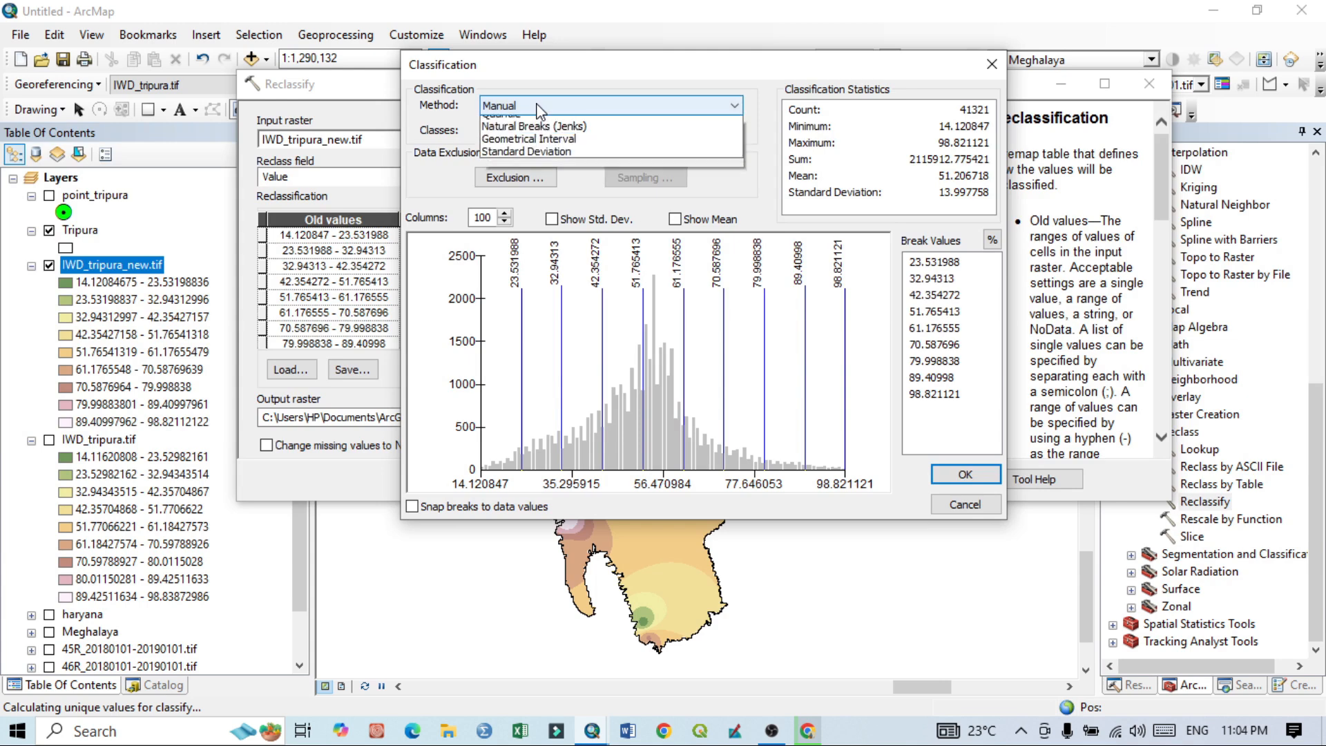
pyautogui.click(548, 136)
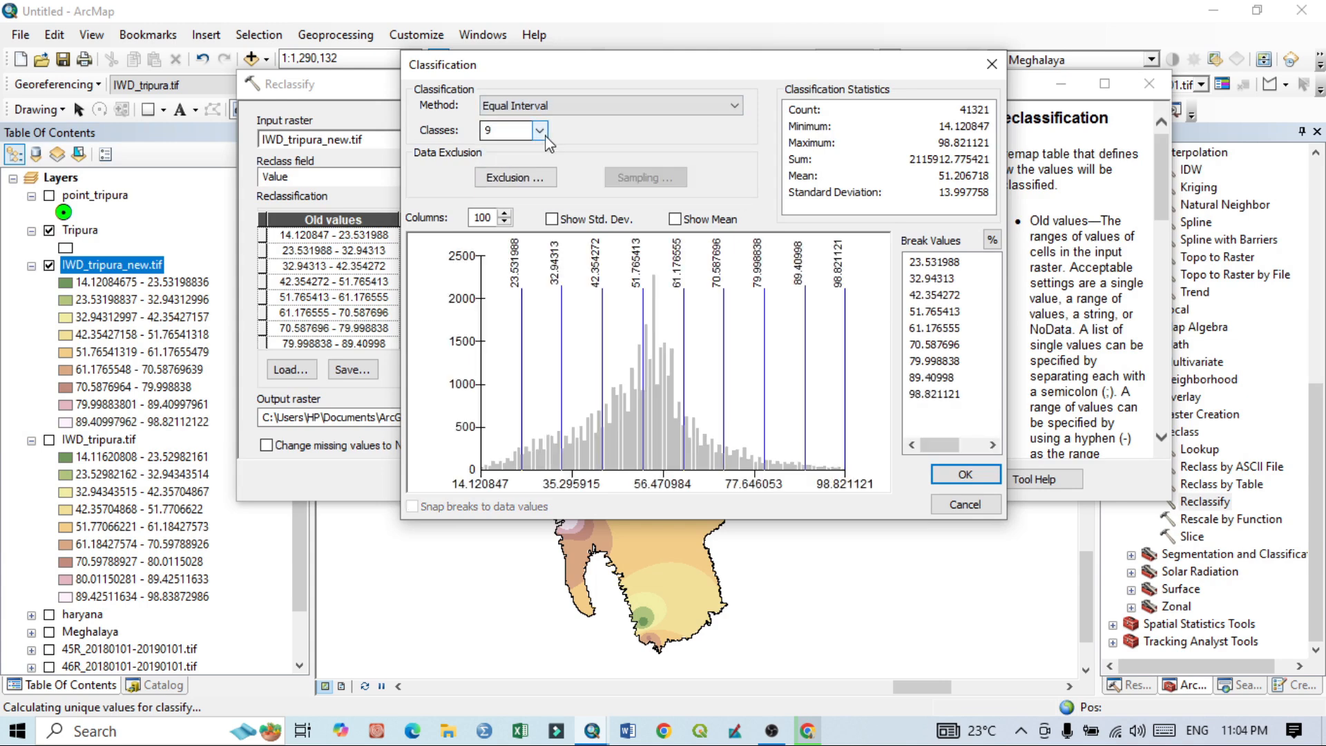
pyautogui.click(540, 130)
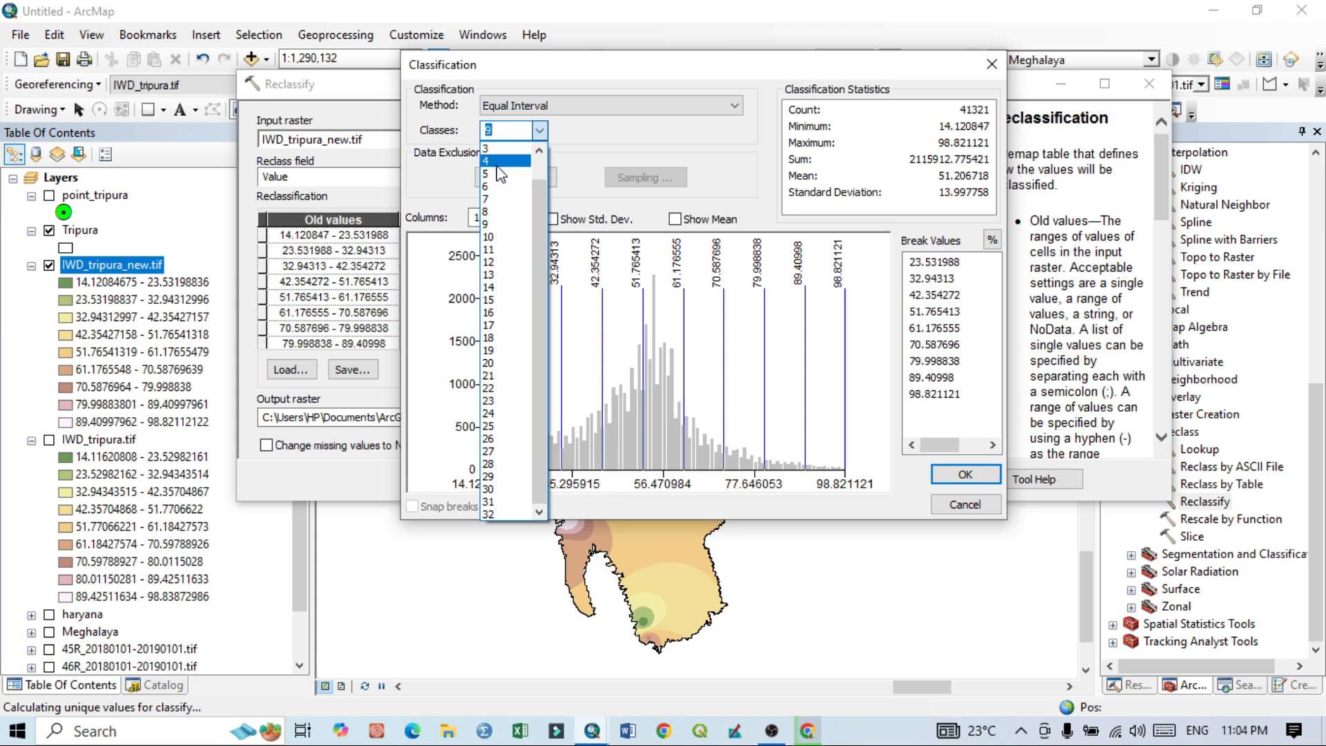
pyautogui.click(497, 163)
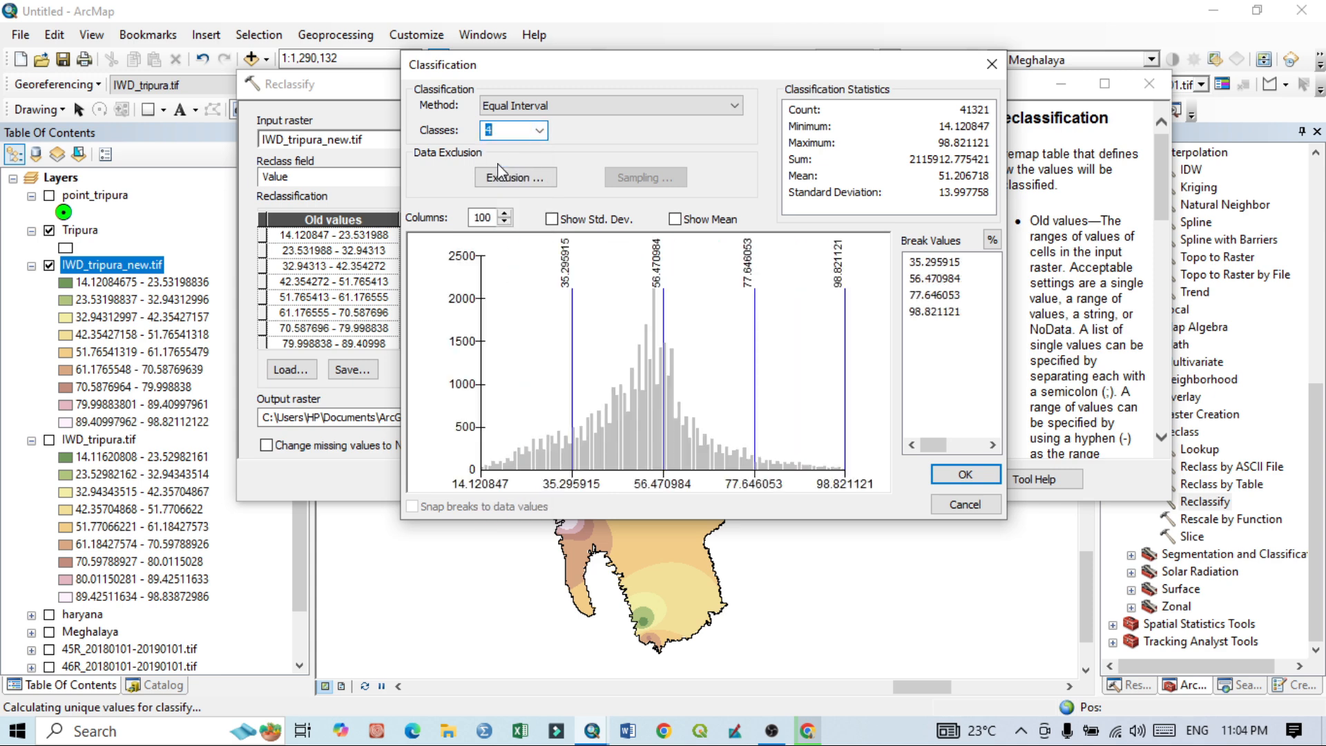
pyautogui.click(540, 130)
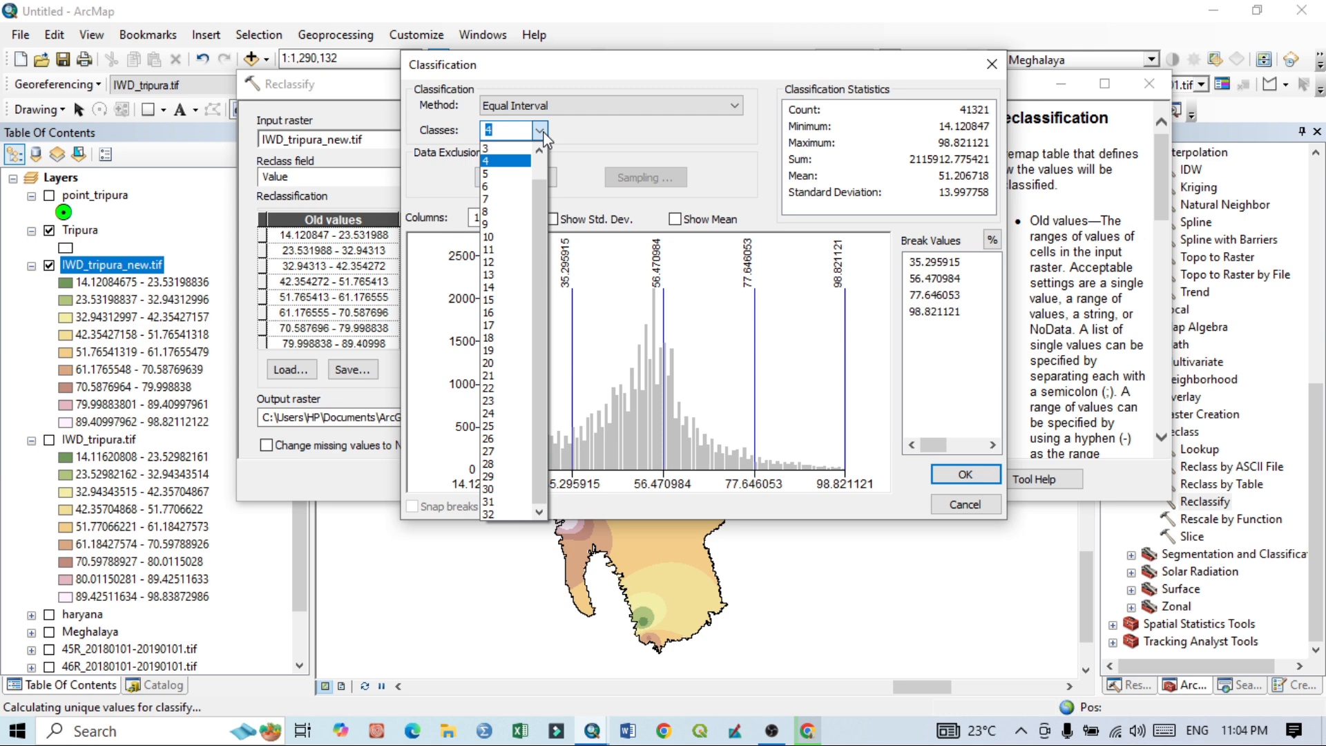
pyautogui.click(503, 176)
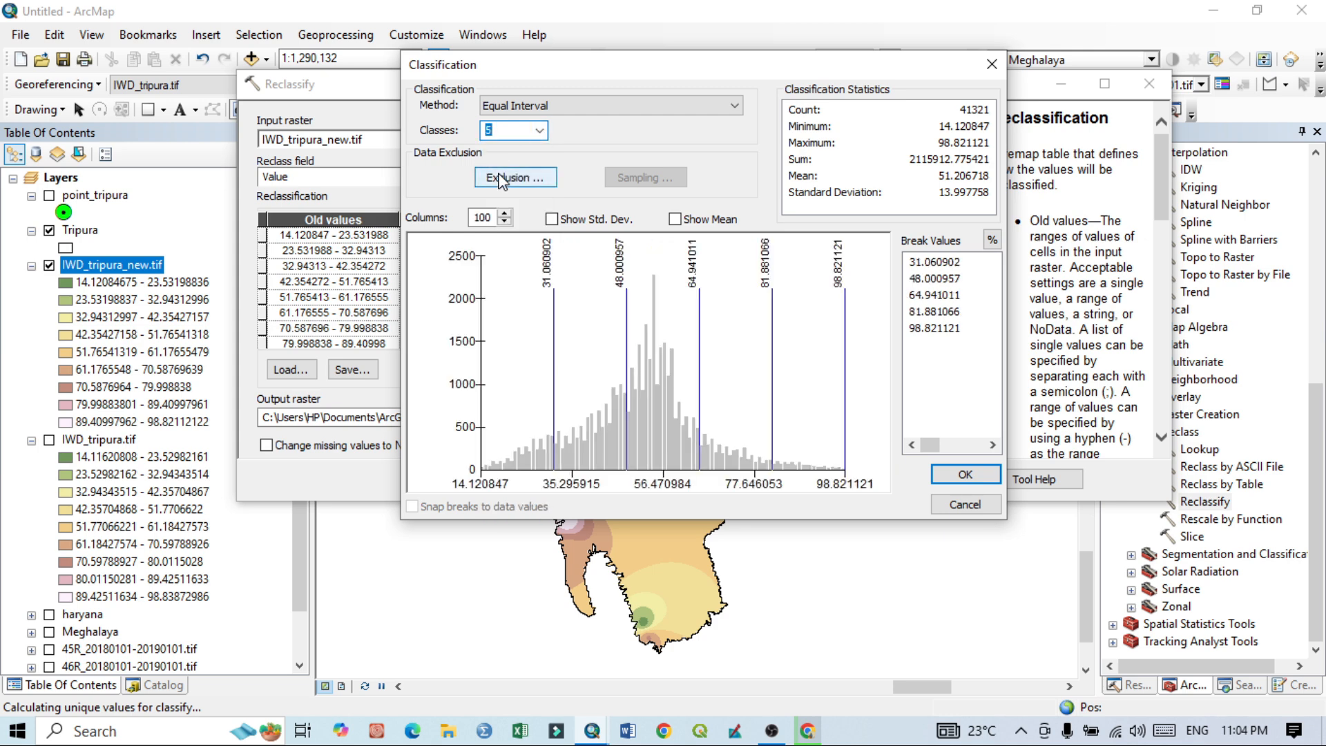
pyautogui.press('Escape')
# Open the reclassification's class settings and set the number of classes to 4
pyautogui.click(592, 230)
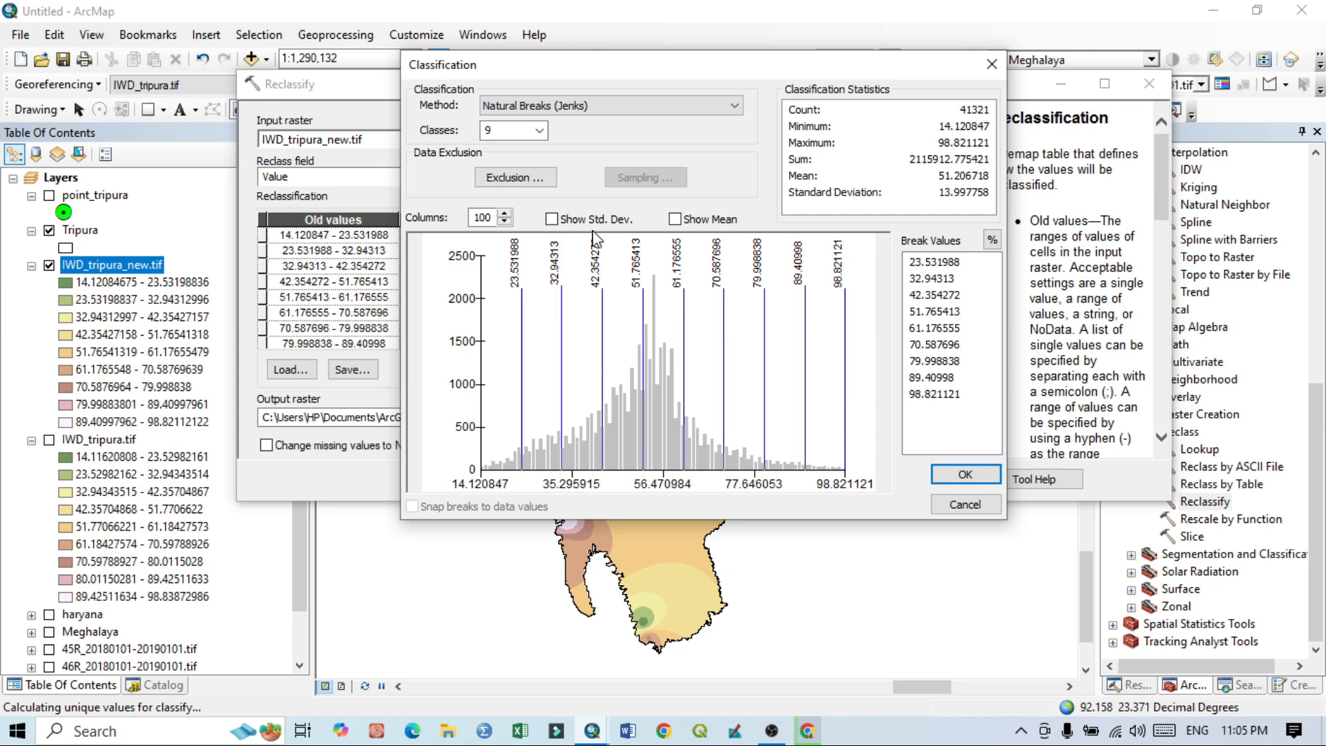
pyautogui.click(540, 131)
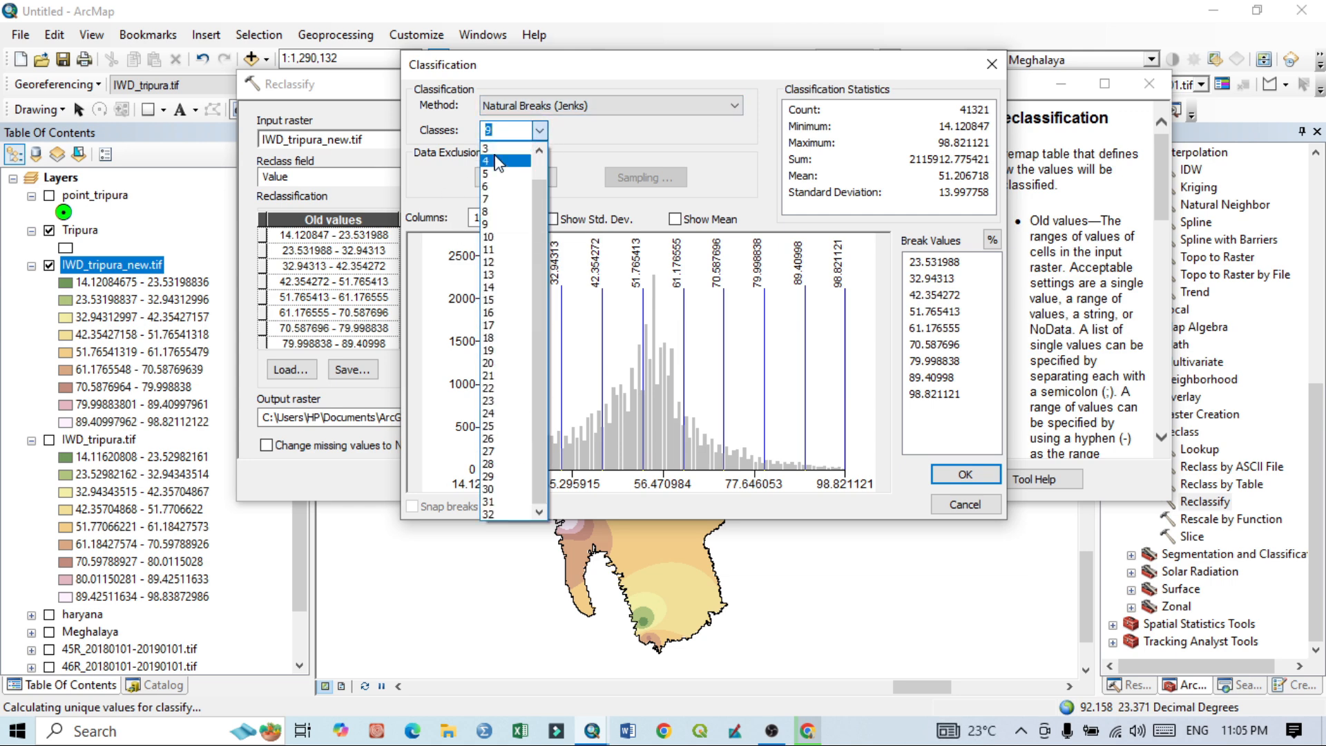
pyautogui.click(497, 161)
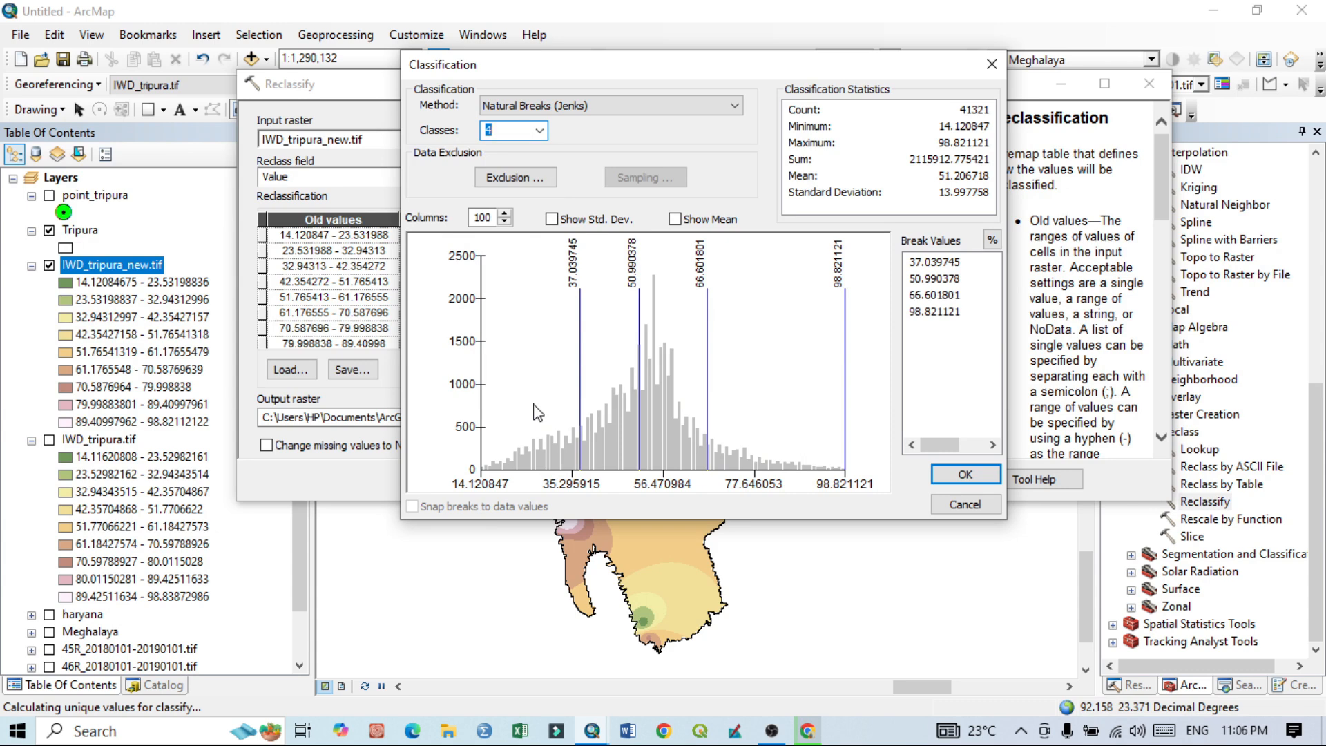
# Set the first three class break values to 25, 50 and 75 and accept the classification
pyautogui.click(929, 266)
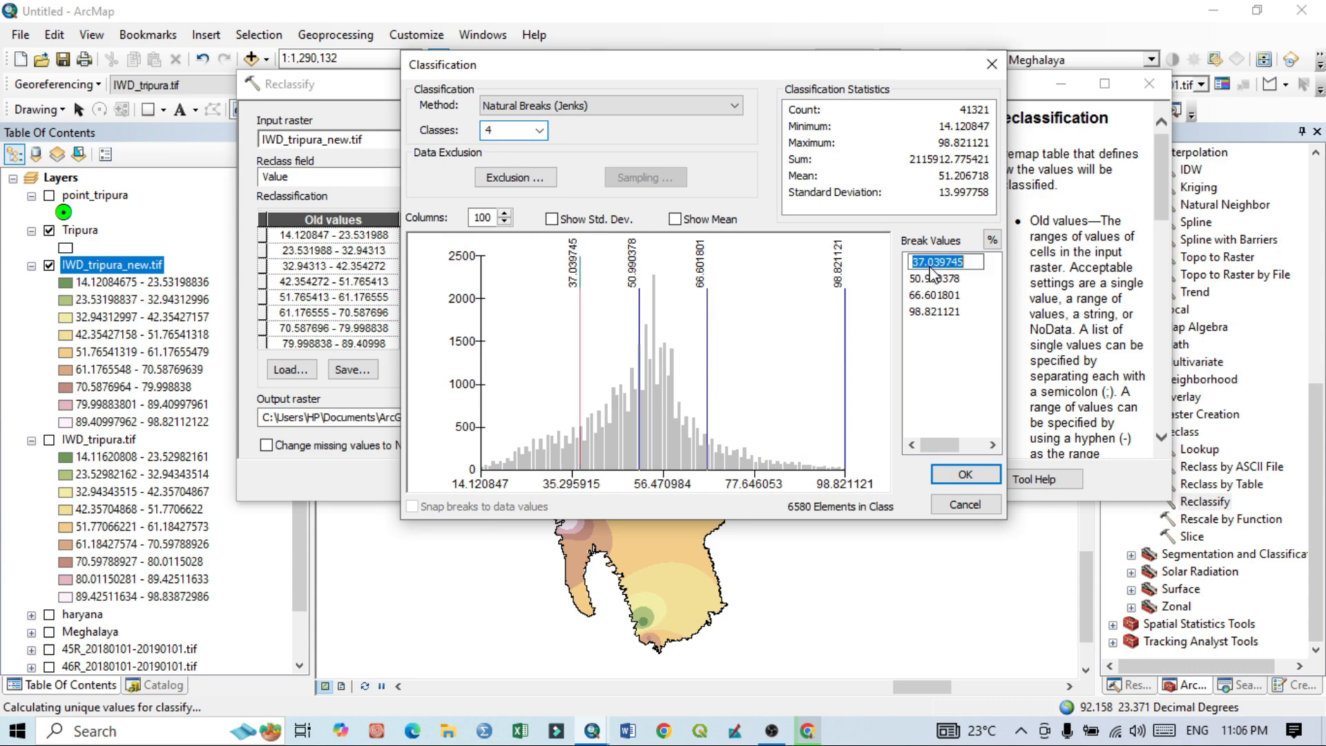
pyautogui.write('25')
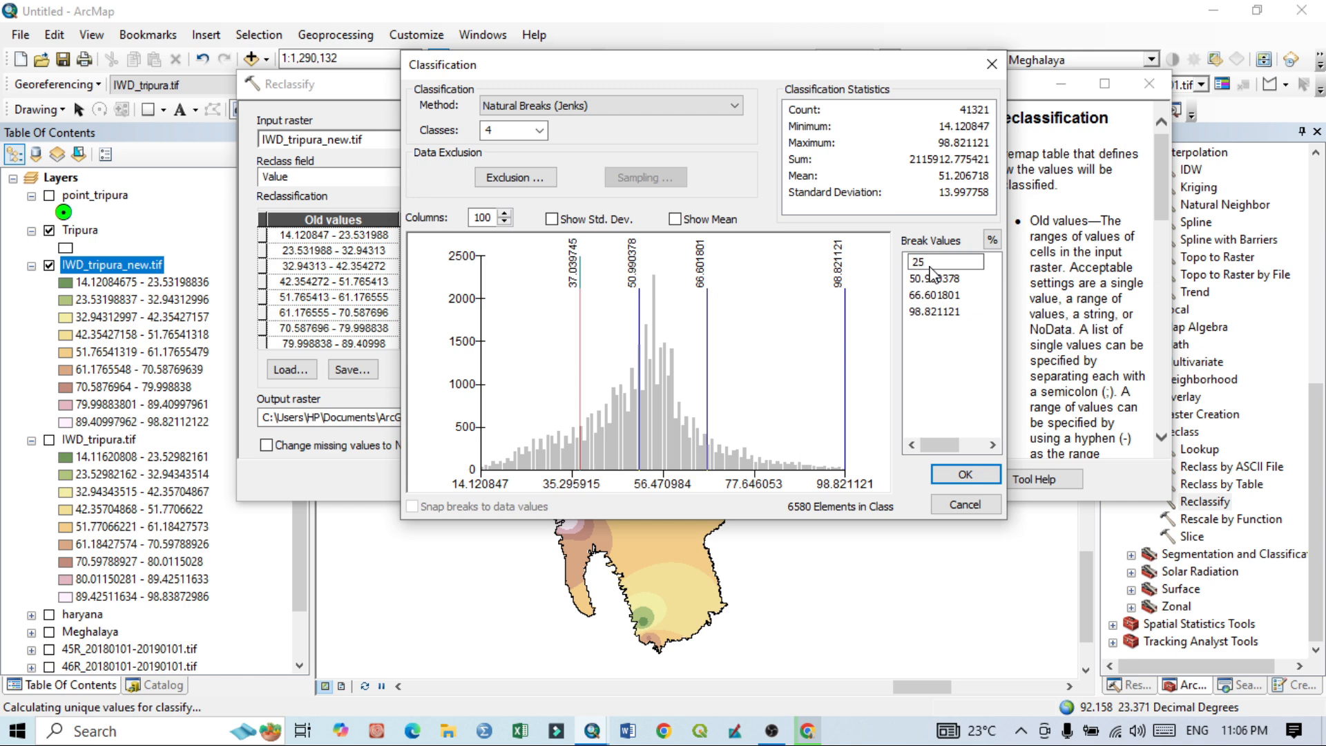
pyautogui.press('Return')
pyautogui.click(929, 280)
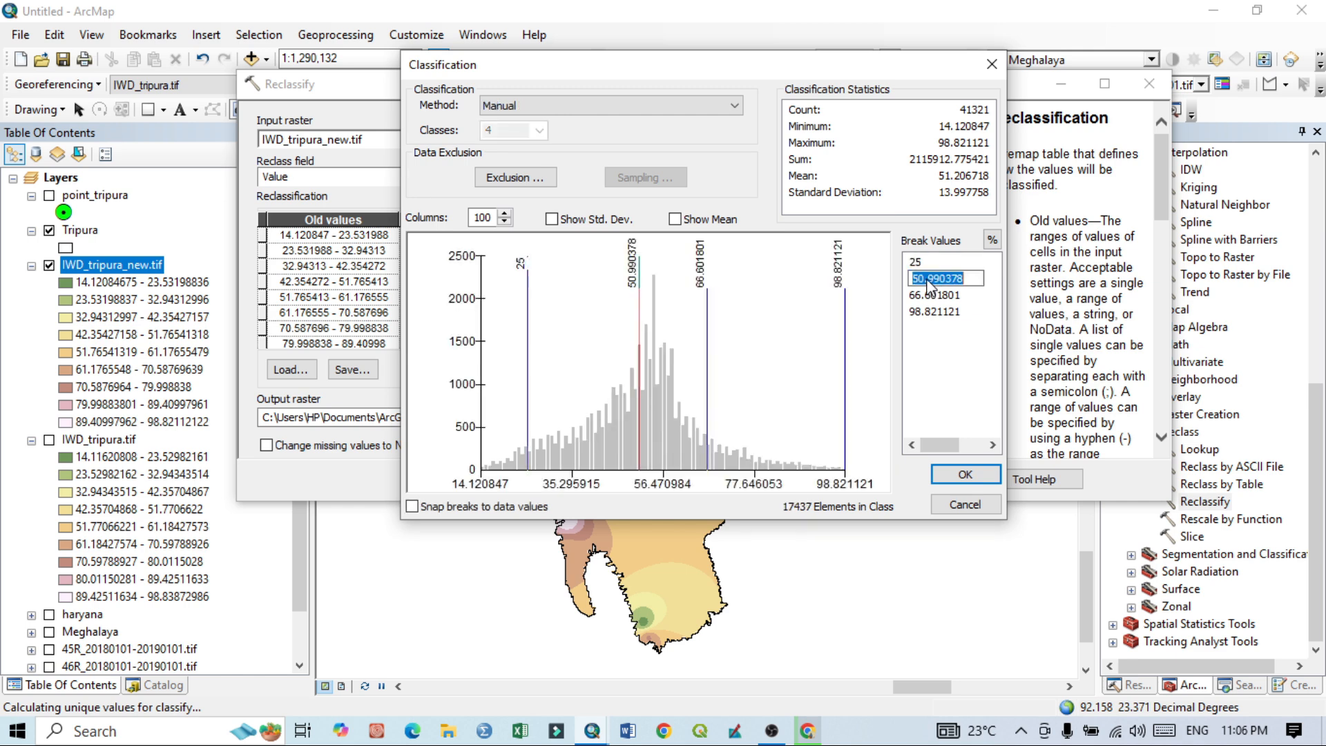
pyautogui.write('50')
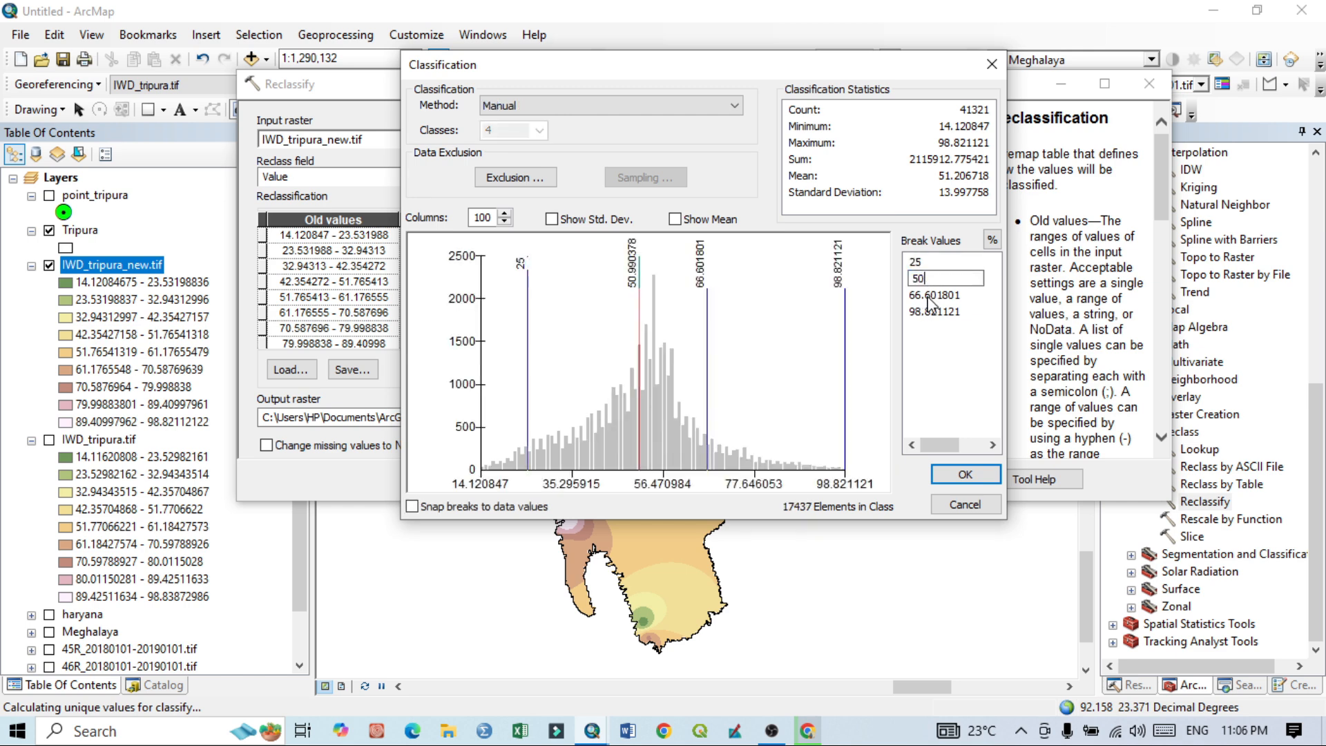
pyautogui.press('Return')
pyautogui.click(929, 296)
pyautogui.write('75')
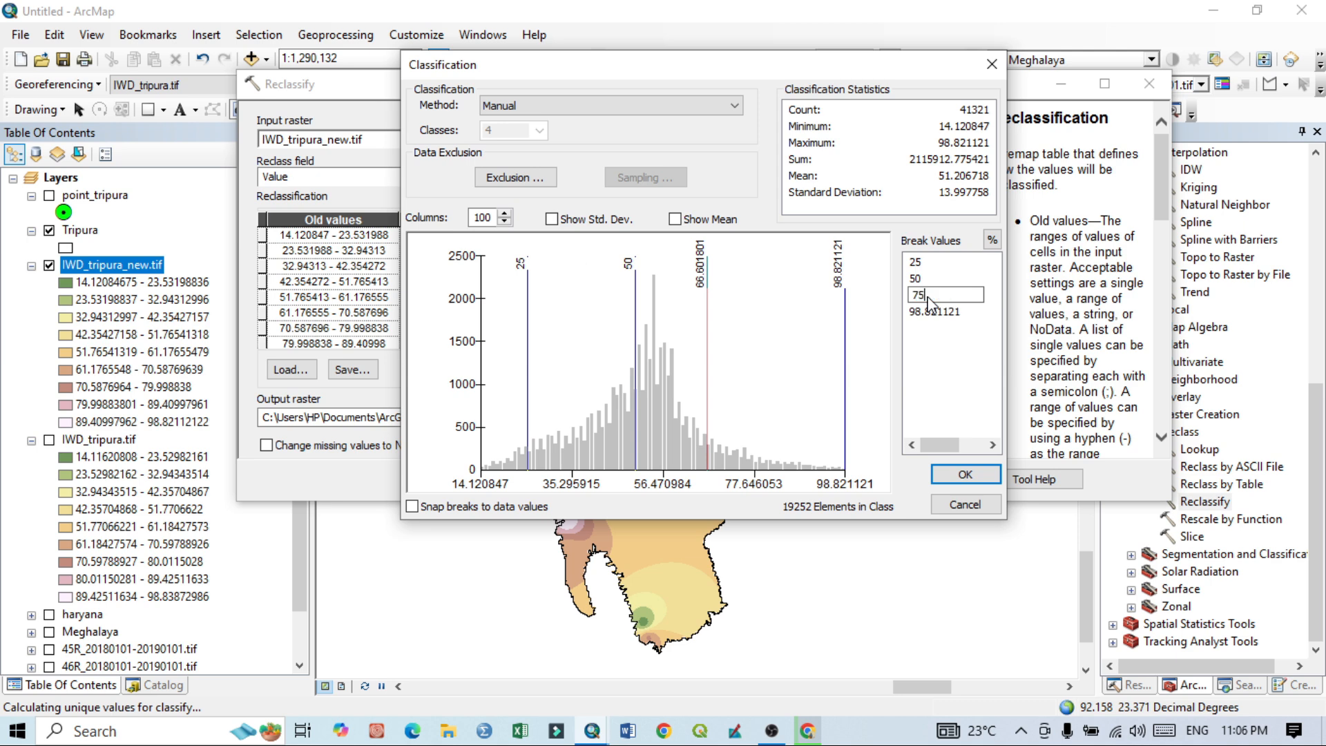
pyautogui.press('Return')
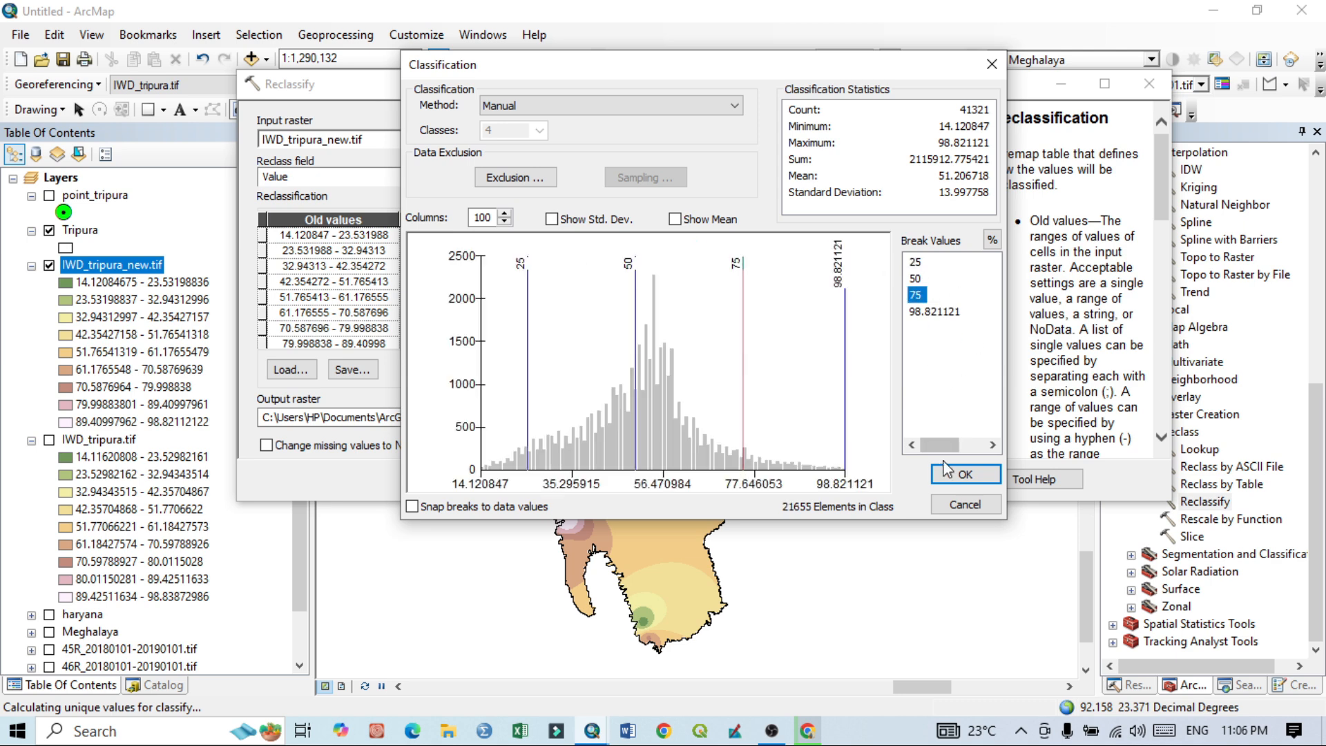
pyautogui.click(965, 474)
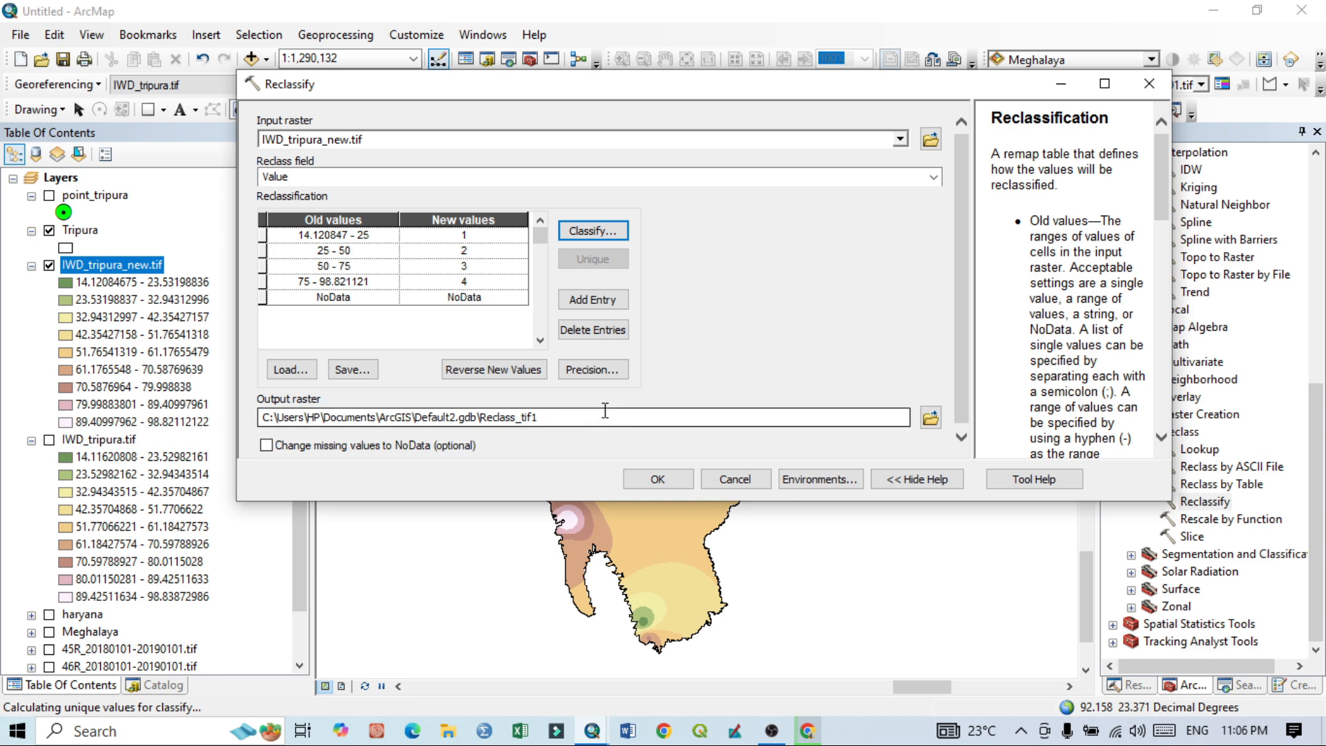
# Name the output raster Reclass_IWD_tripura_new.tif in the interpolation folder and run the reclassification
pyautogui.click(930, 417)
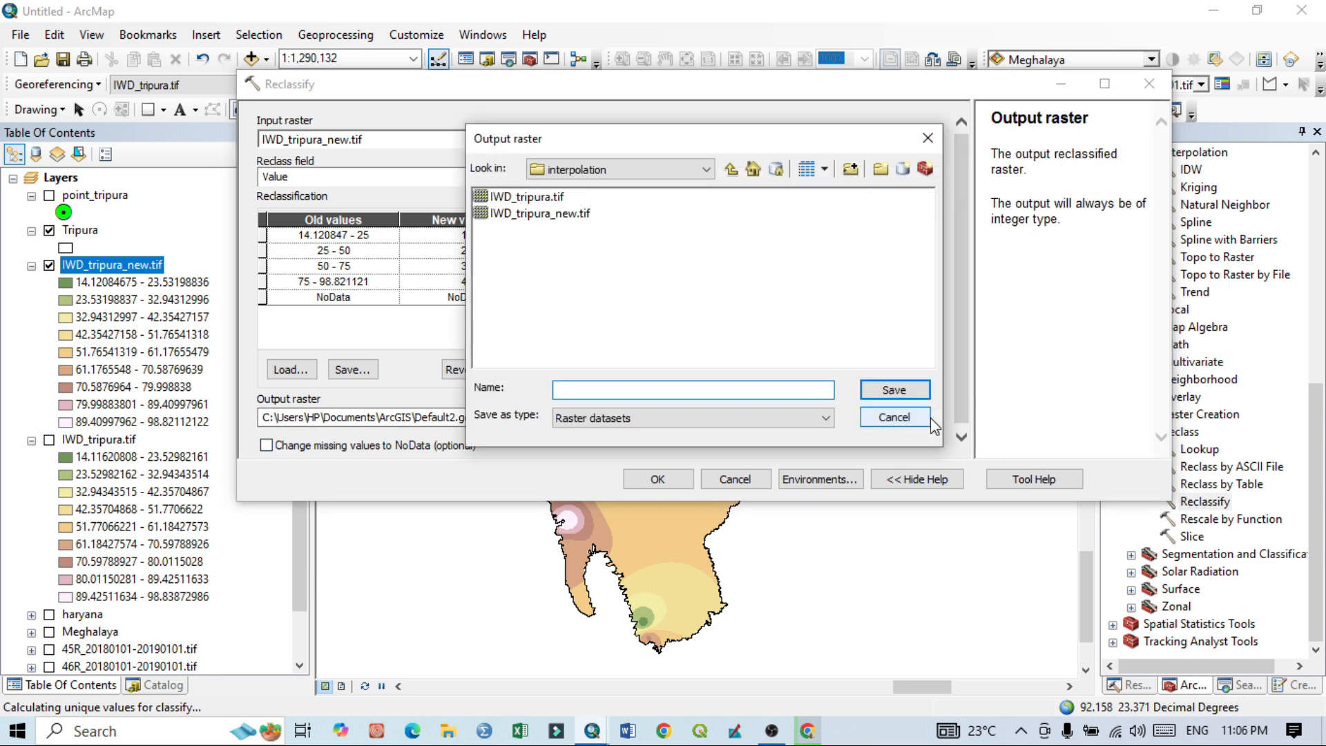
pyautogui.click(535, 213)
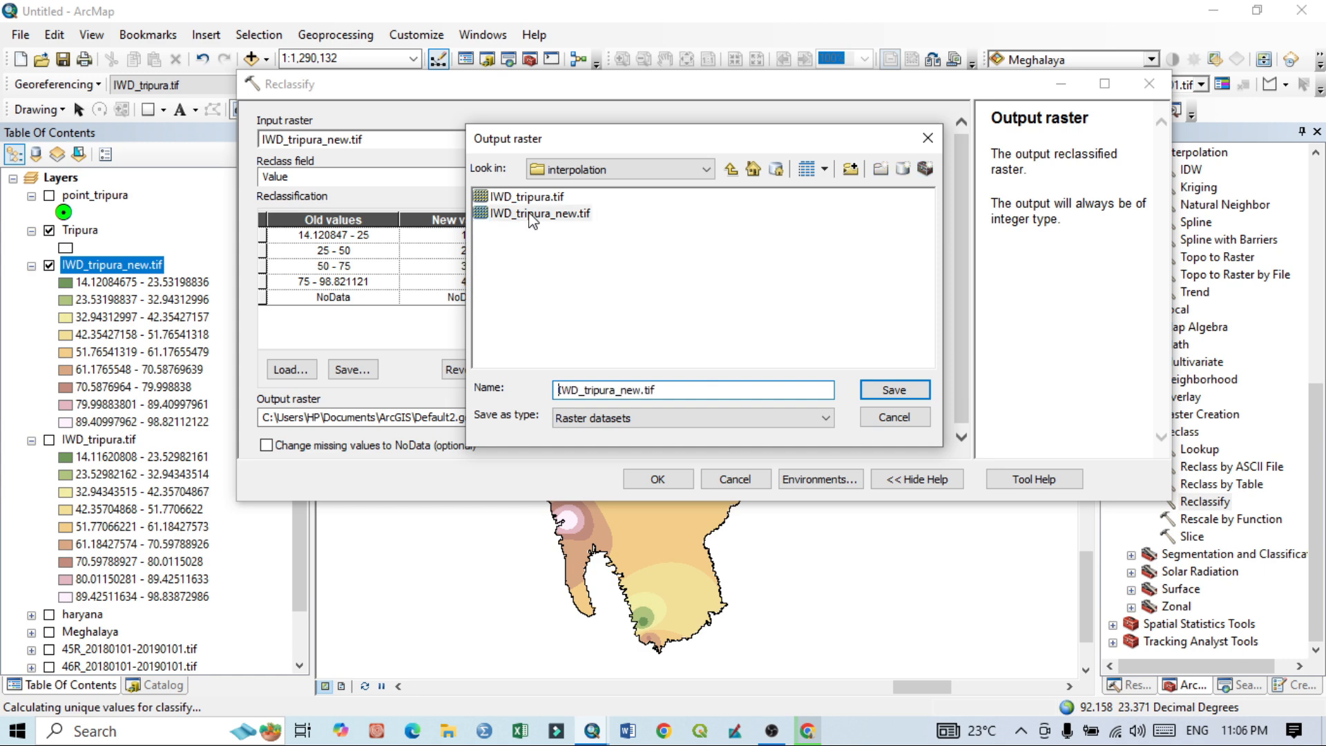
pyautogui.click(557, 390)
pyautogui.write('Reclass')
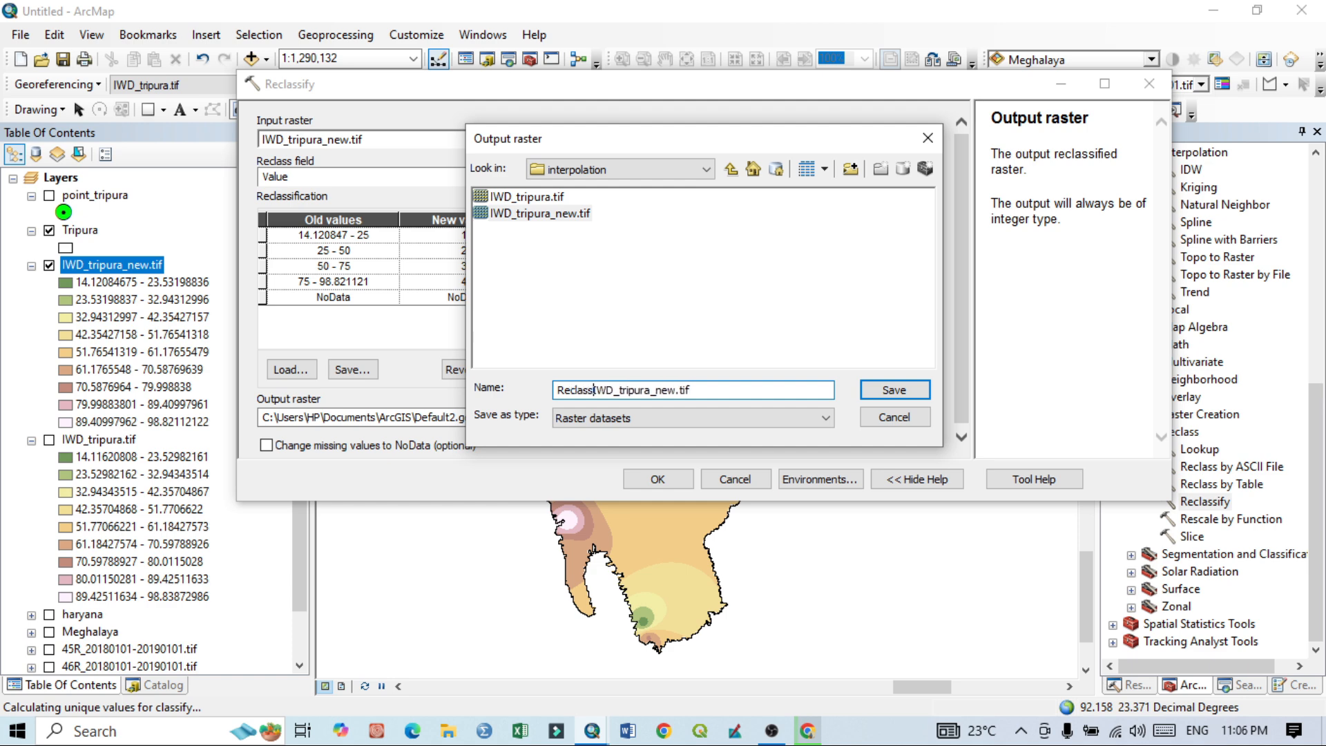
pyautogui.write('_')
pyautogui.click(909, 392)
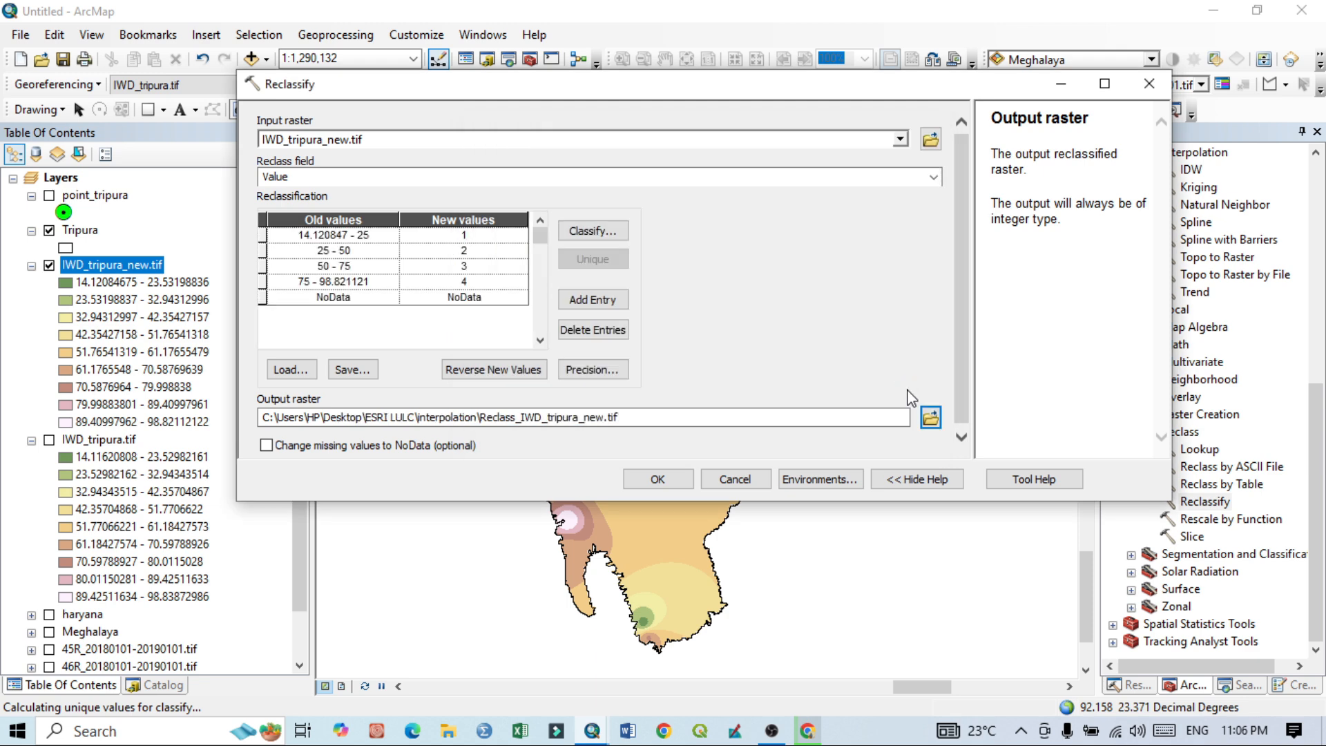
pyautogui.click(656, 478)
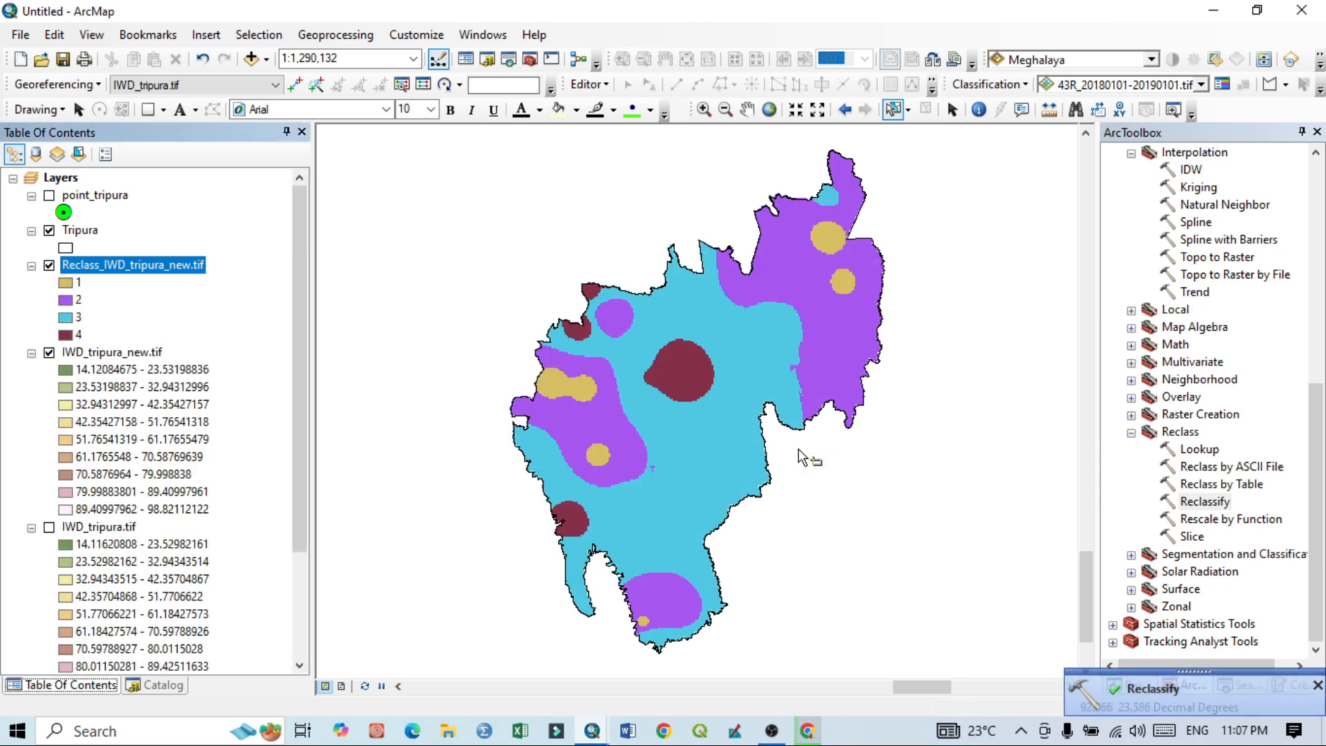
# Recolor the unique values of Reclass_IWD_tripura_new.tif with the light-to-dark blue color scheme
pyautogui.rightClick(83, 272)
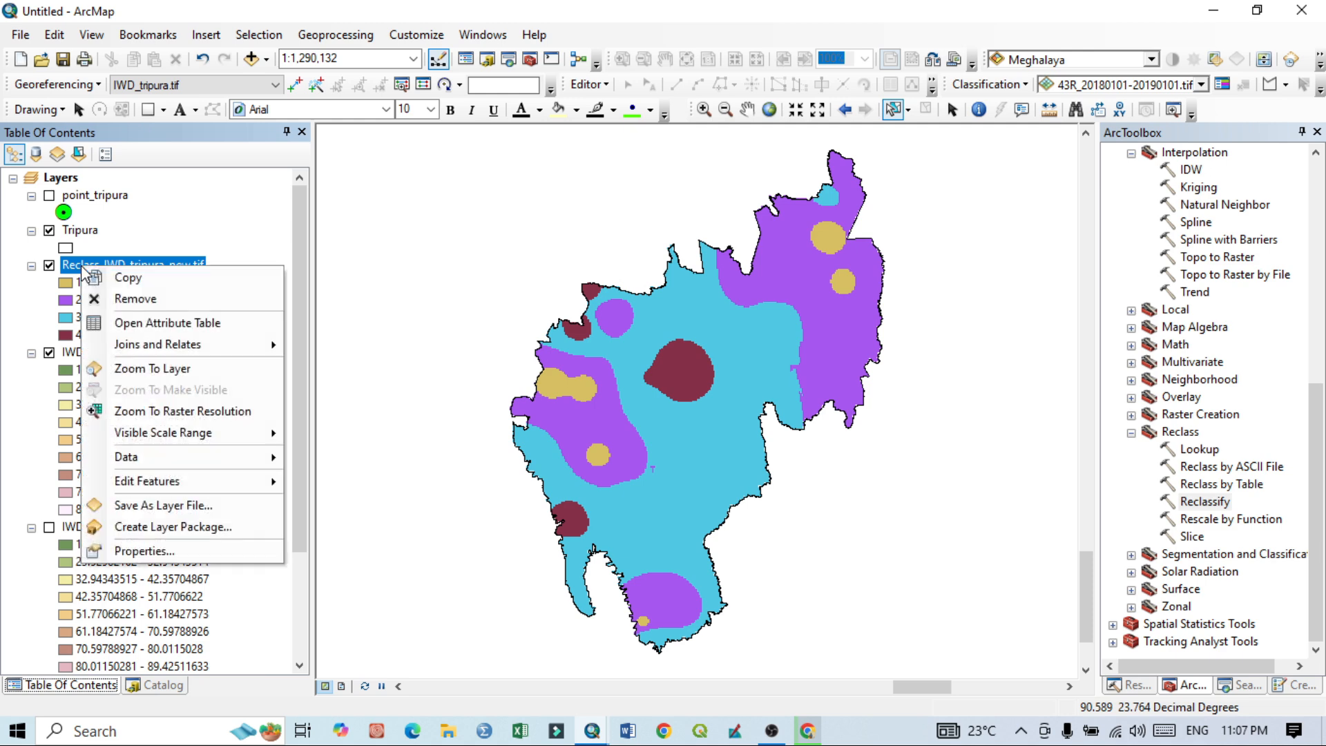
pyautogui.click(116, 549)
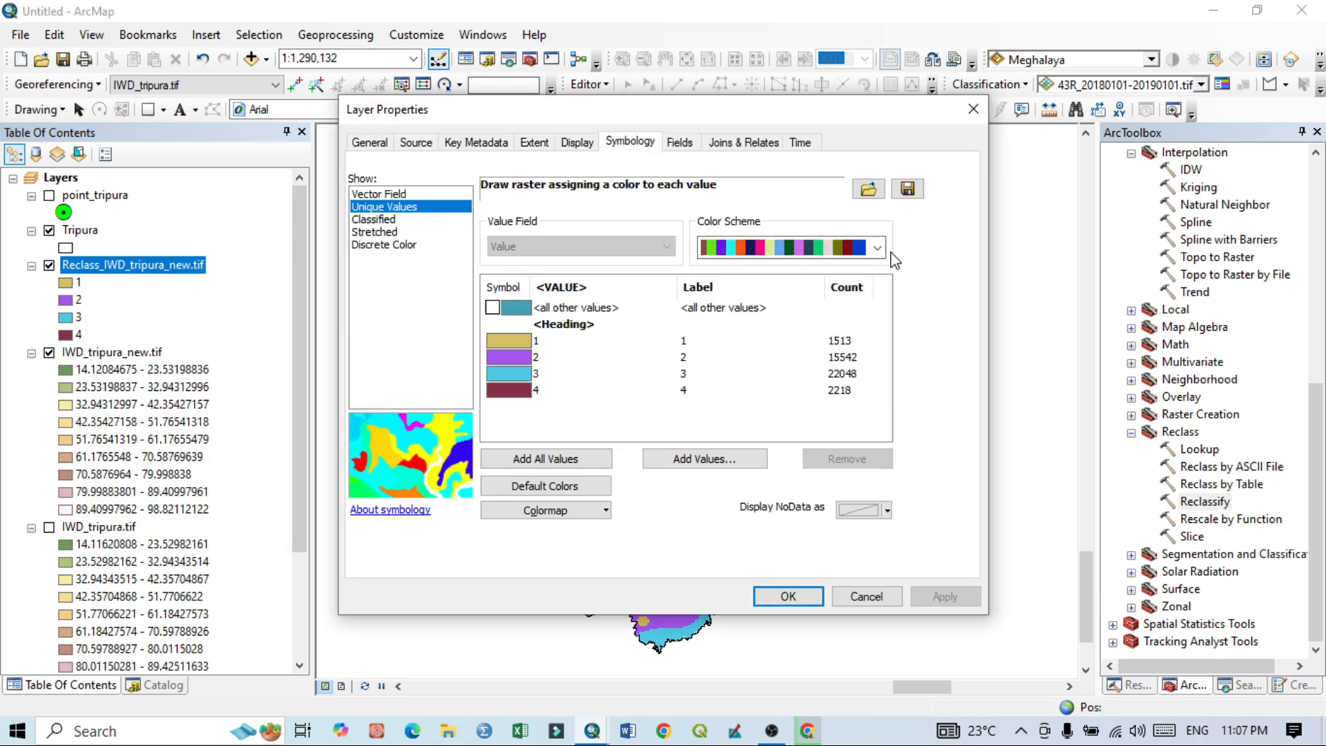
pyautogui.click(877, 248)
pyautogui.scroll(-10, 863, 324)
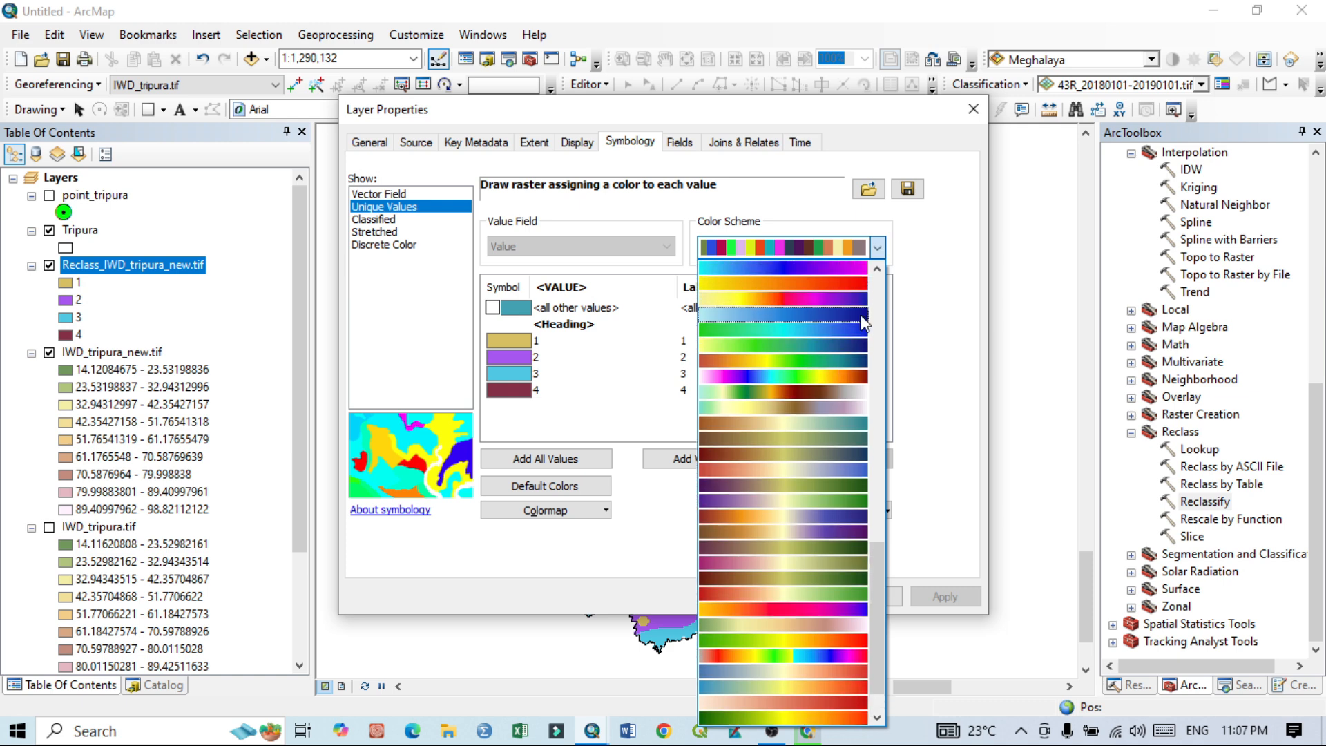
pyautogui.click(863, 315)
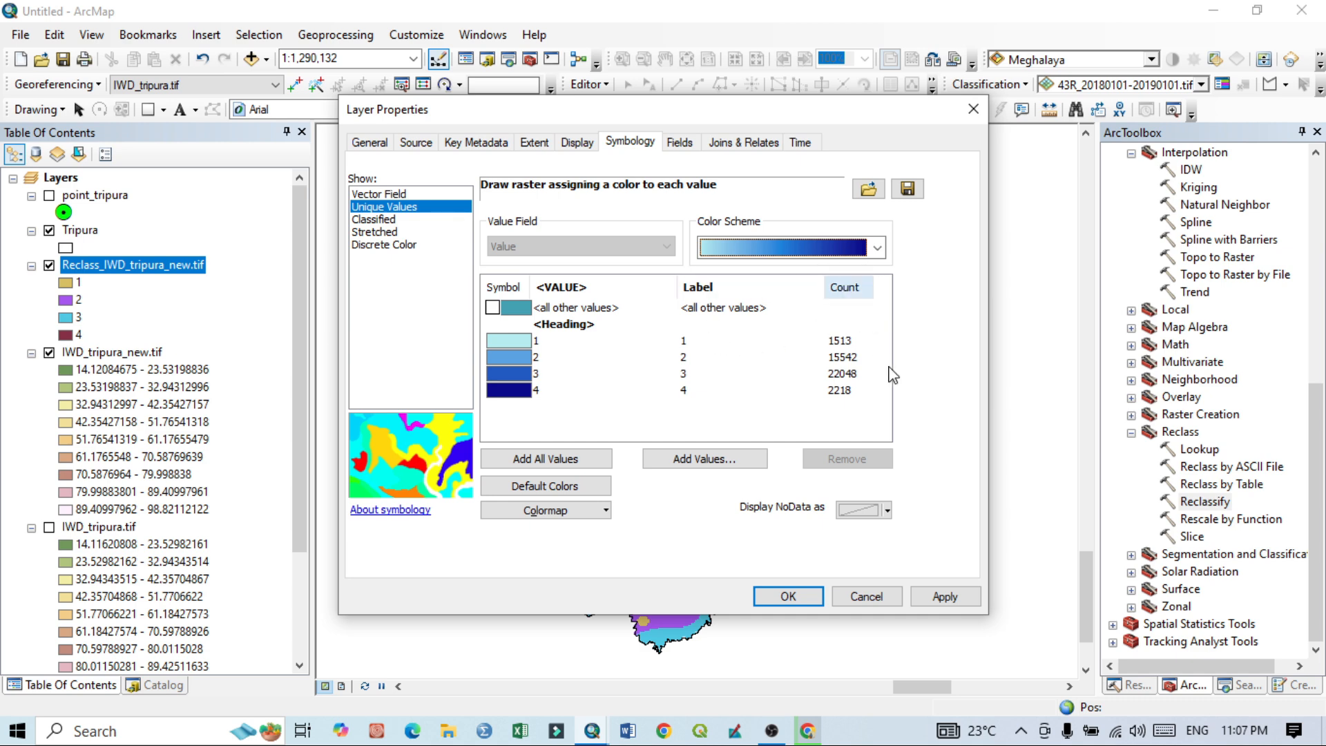
pyautogui.click(942, 595)
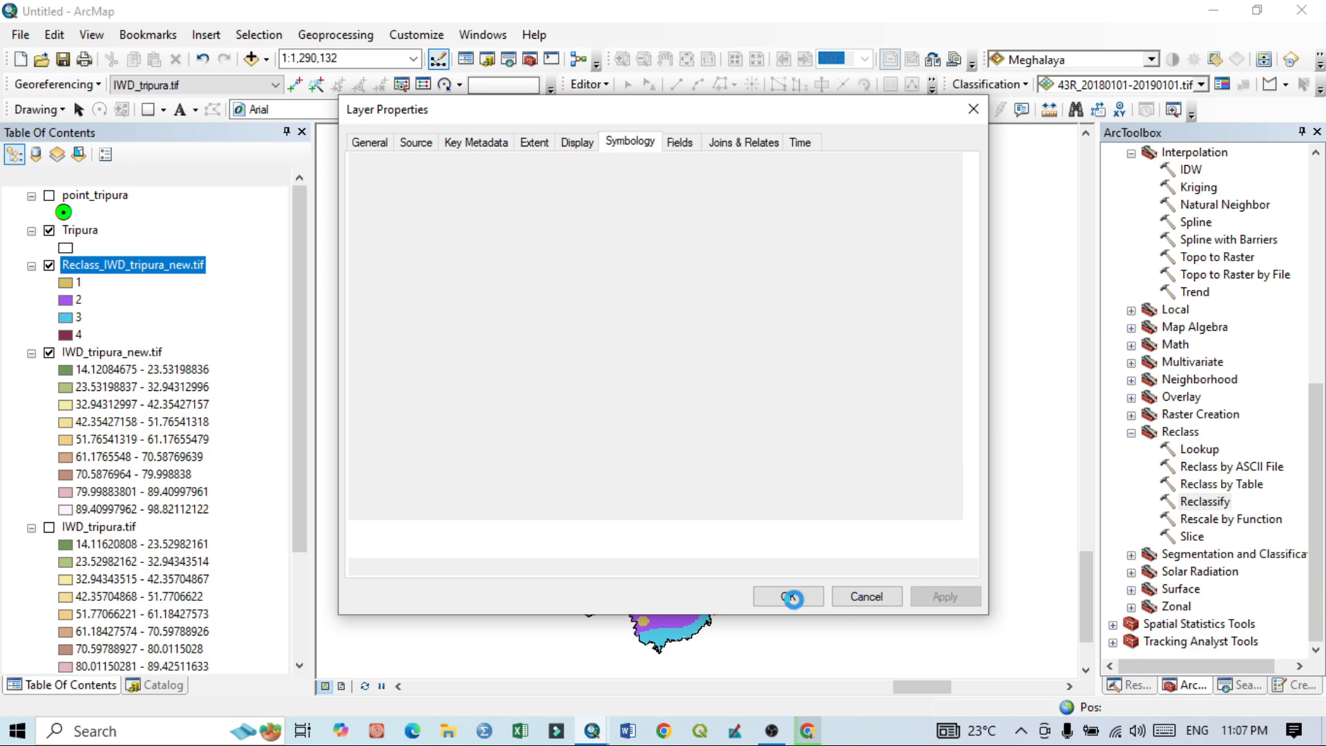
pyautogui.click(787, 596)
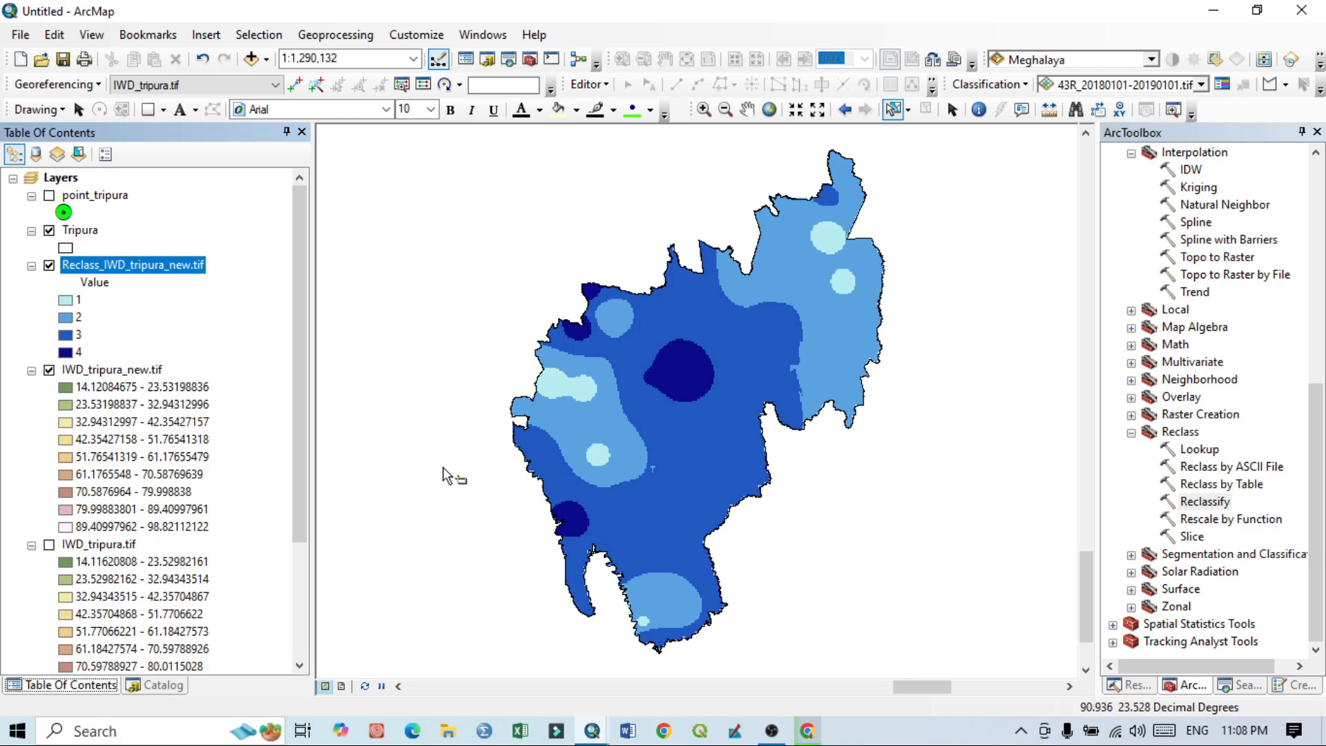
# Relabel the four classes of Reclass_IWD_tripura_new.tif as <25, 25-50, 50-75 and >75, and apply the labels
pyautogui.click(79, 302)
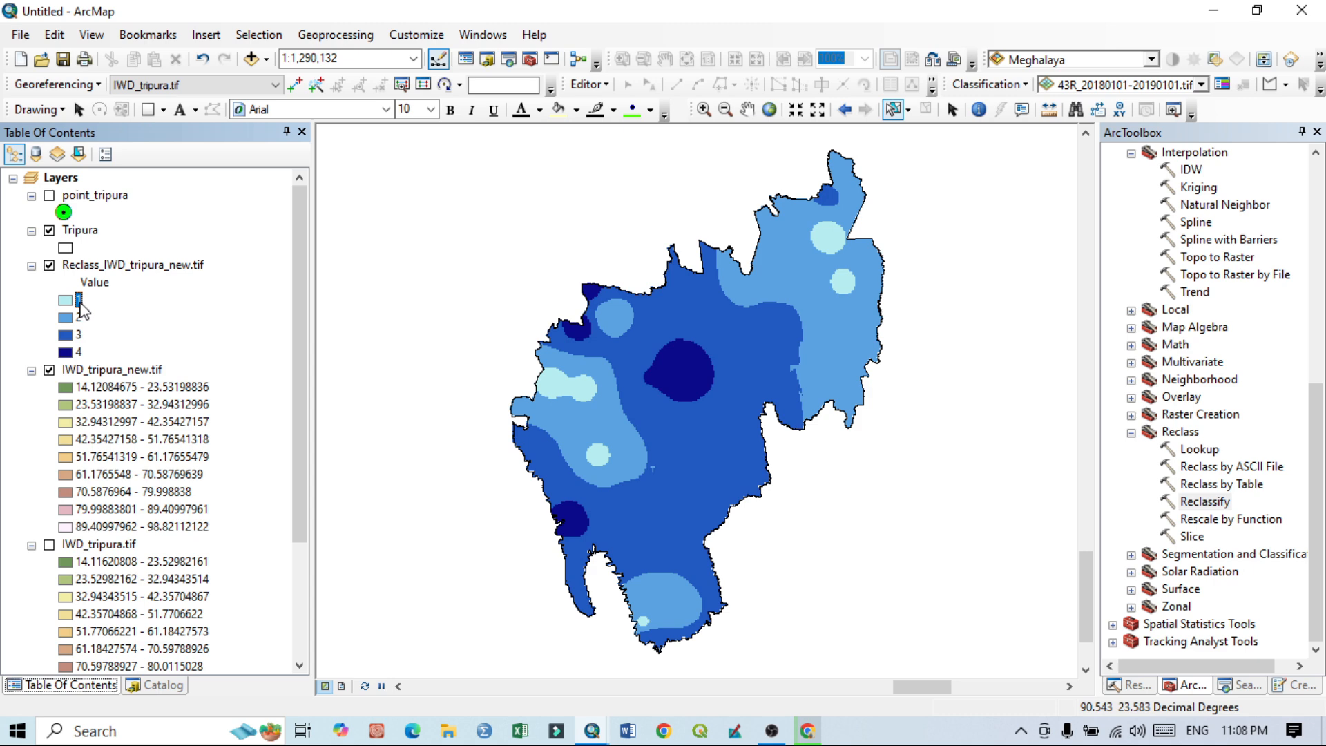
pyautogui.click(78, 304)
pyautogui.write('<25')
pyautogui.click(79, 317)
pyautogui.doubleClick(81, 318)
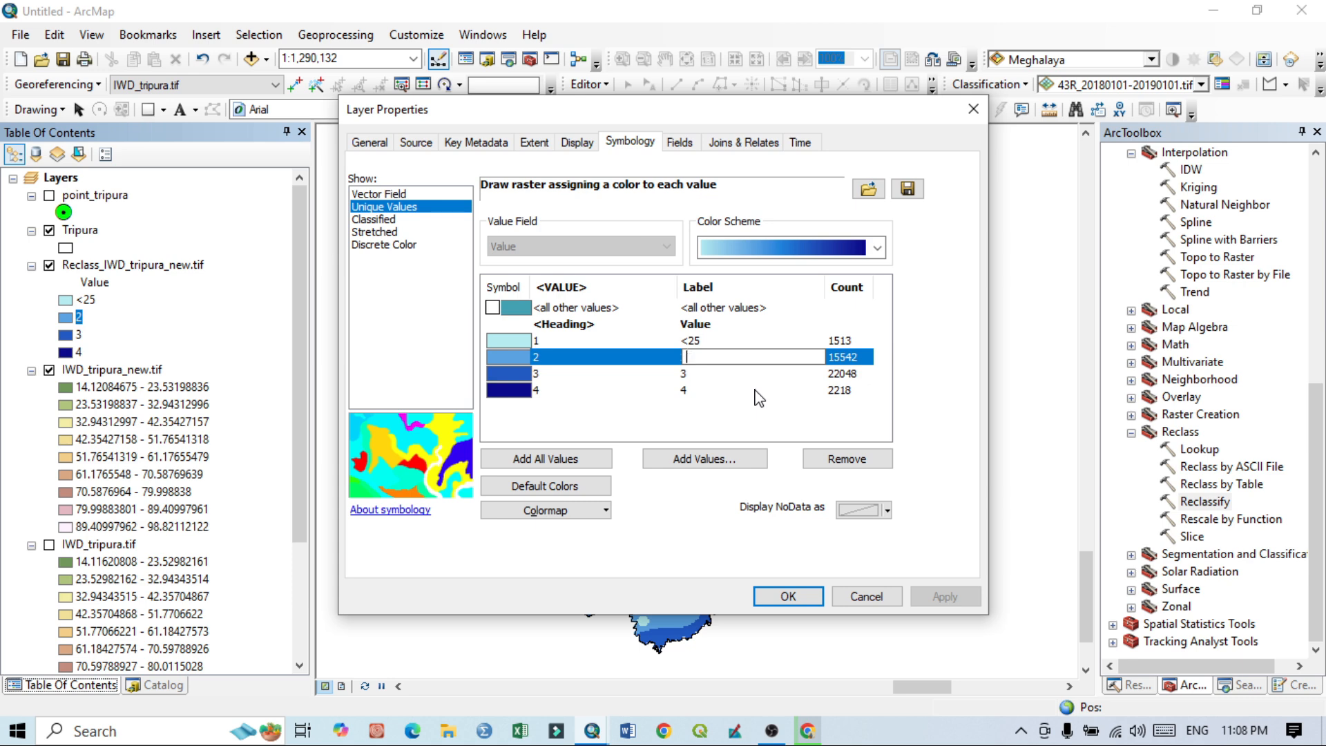
pyautogui.write('25-50')
pyautogui.click(693, 374)
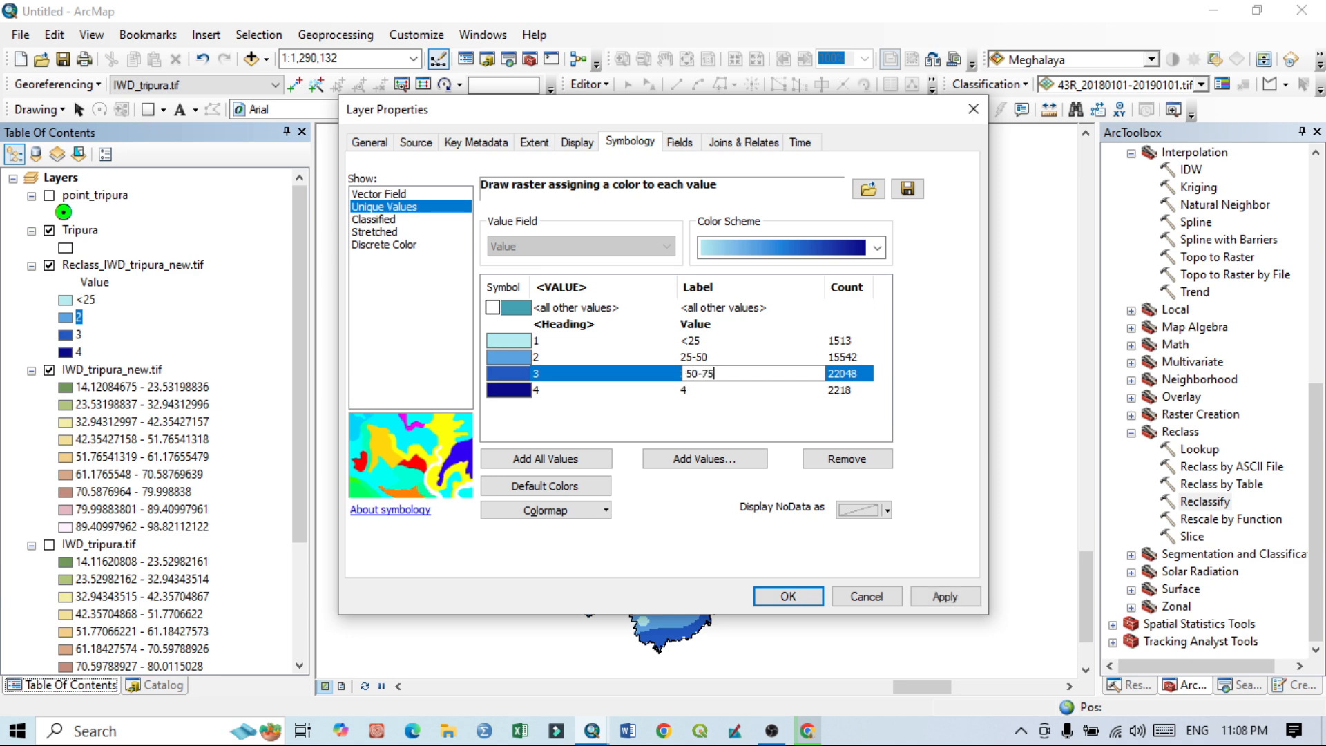
pyautogui.click(689, 390)
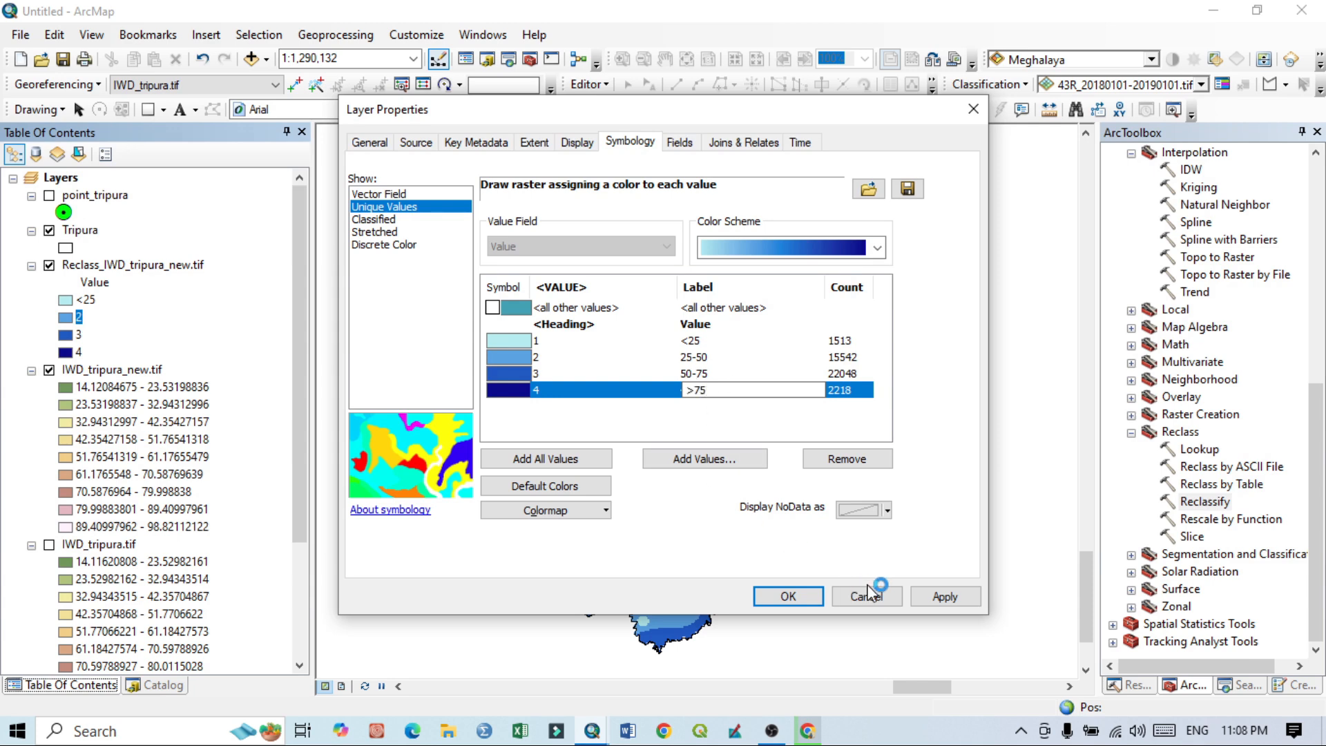
pyautogui.click(944, 596)
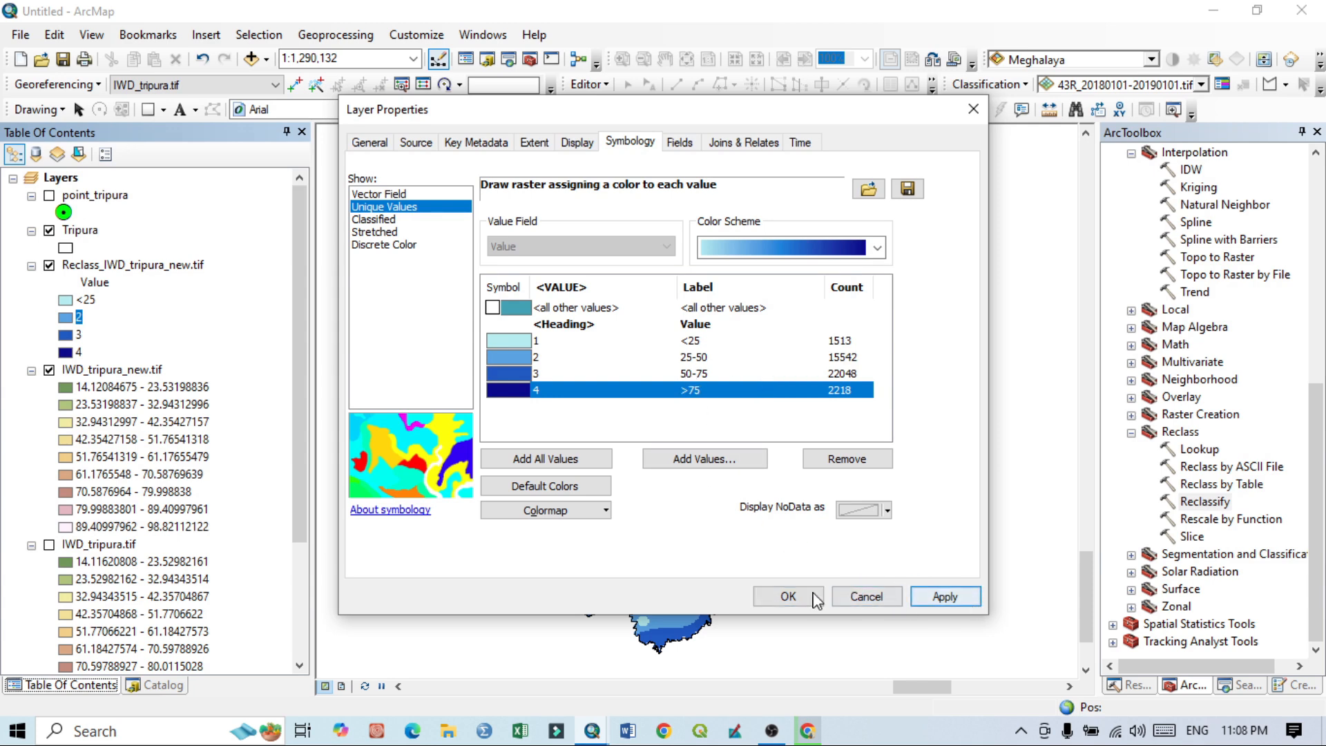
pyautogui.click(941, 597)
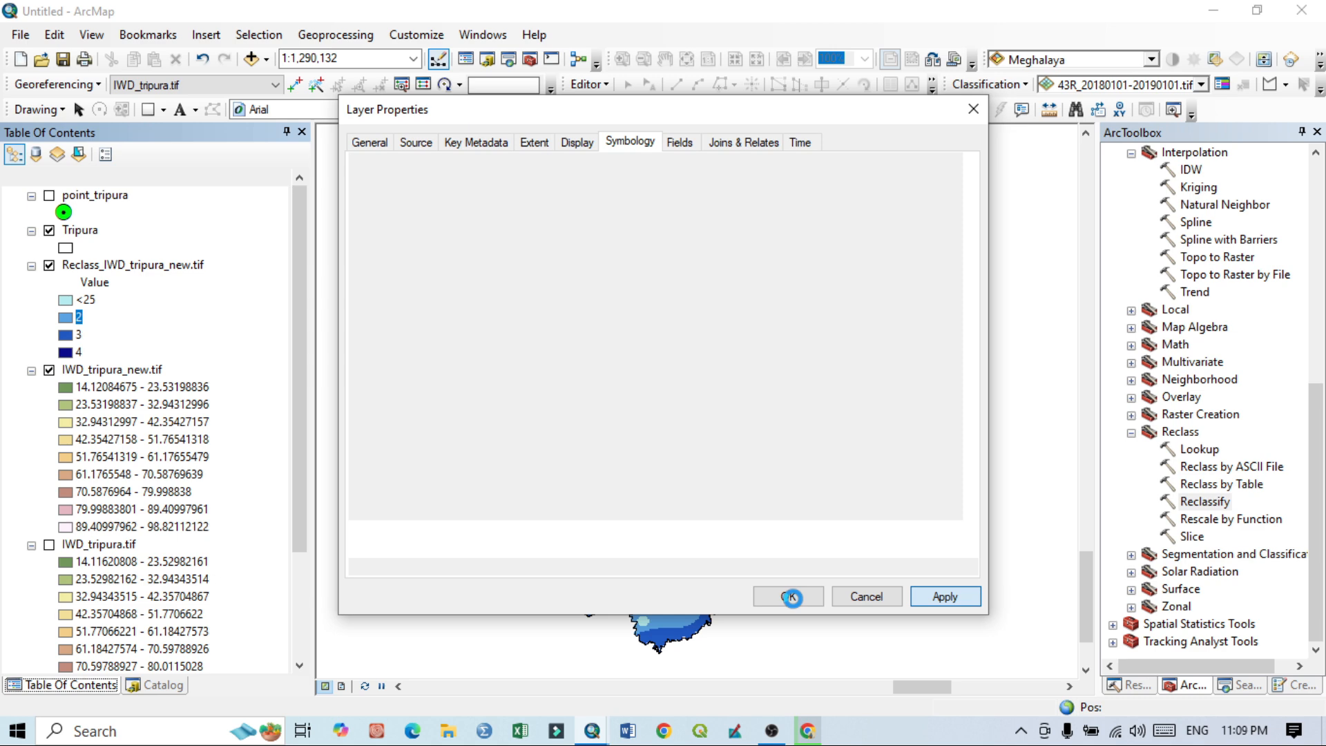
pyautogui.click(792, 597)
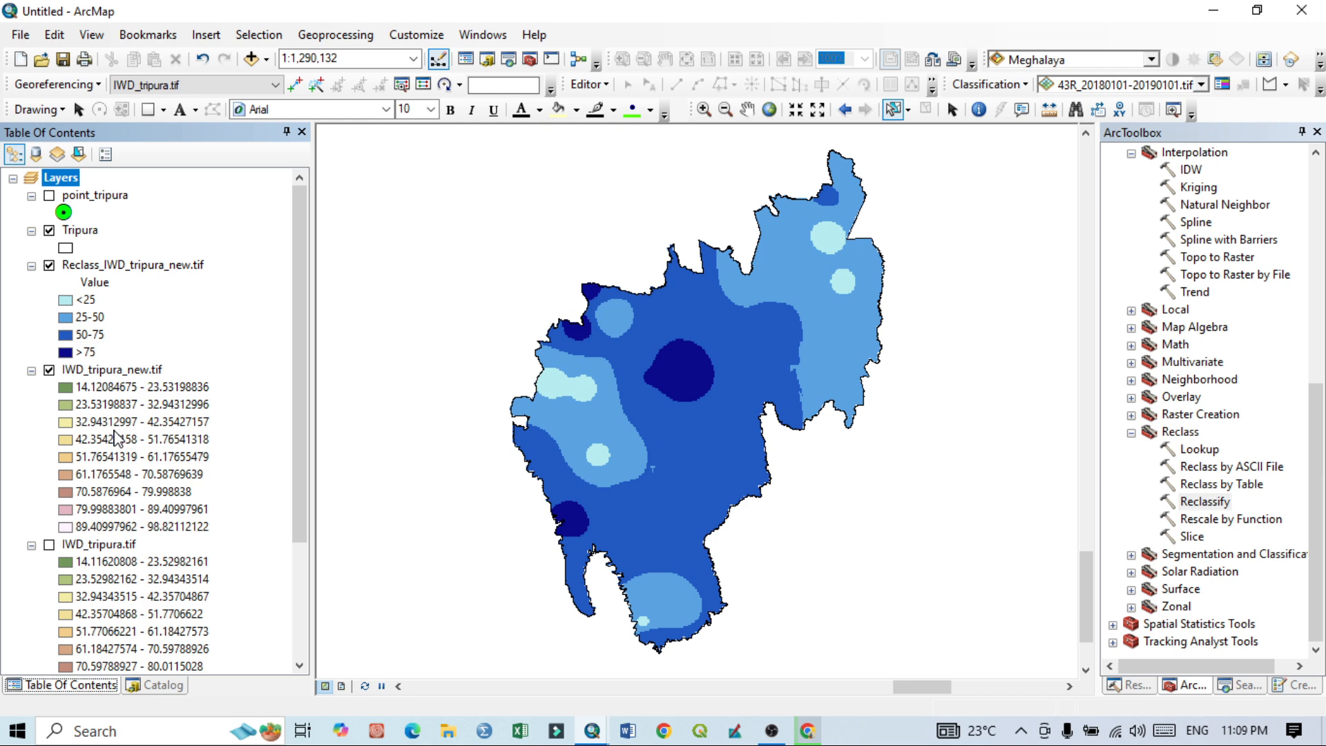
# Open the attribute table of Reclass_IWD_tripura_new.tif and add a field named Area of type Double
pyautogui.click(90, 267)
pyautogui.rightClick(90, 269)
pyautogui.click(132, 323)
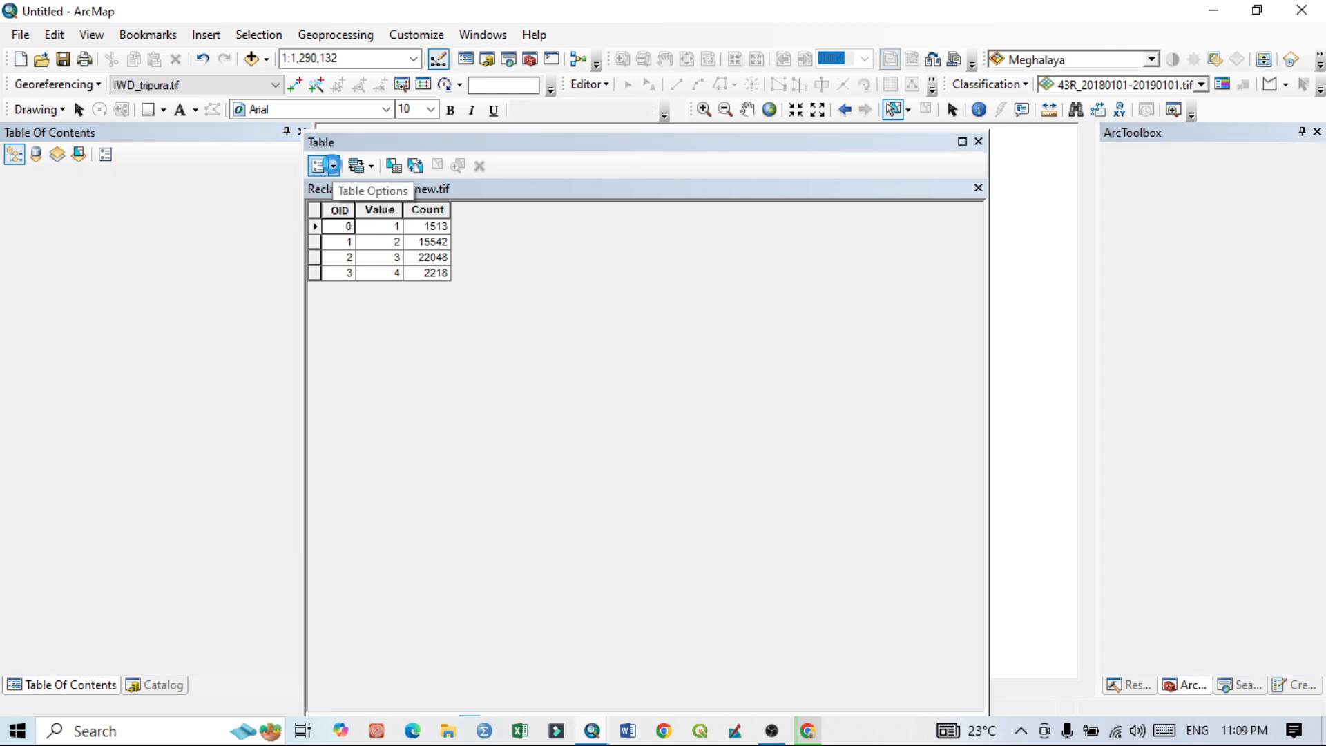
pyautogui.click(334, 166)
pyautogui.click(411, 300)
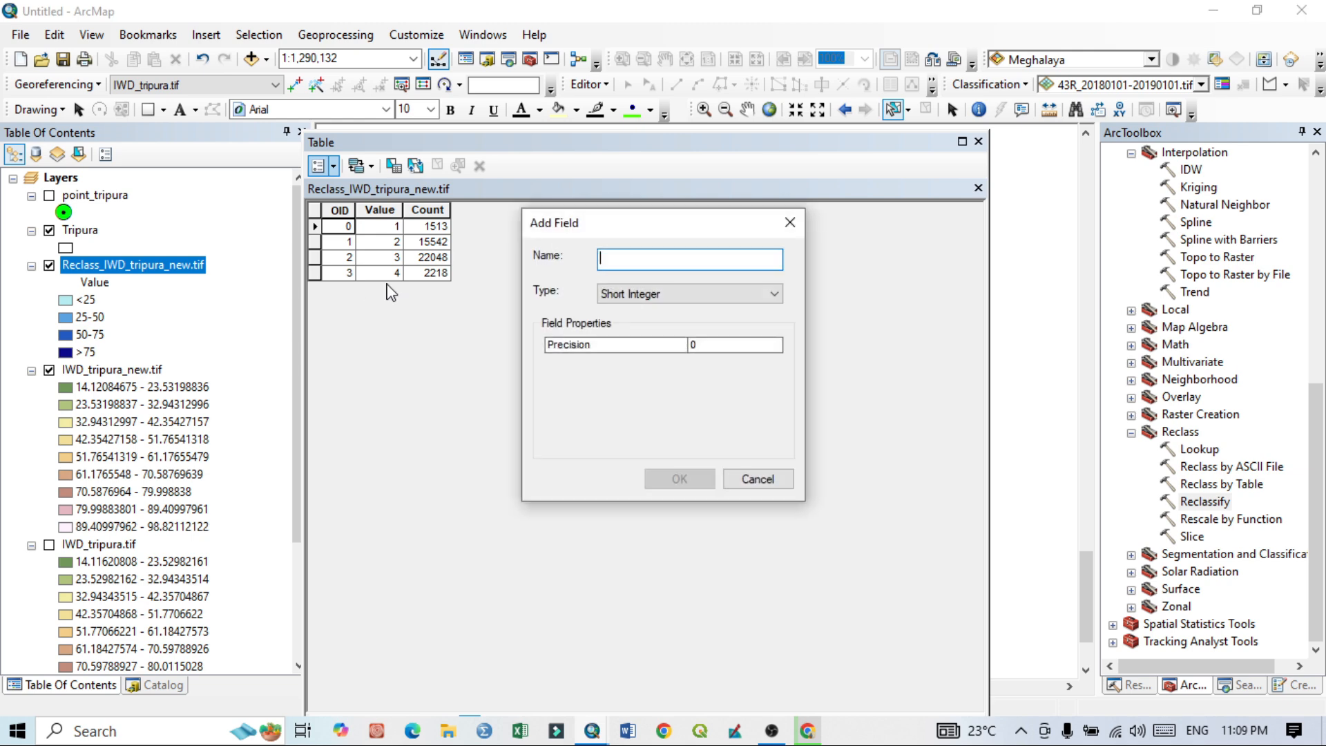
pyautogui.write('Area')
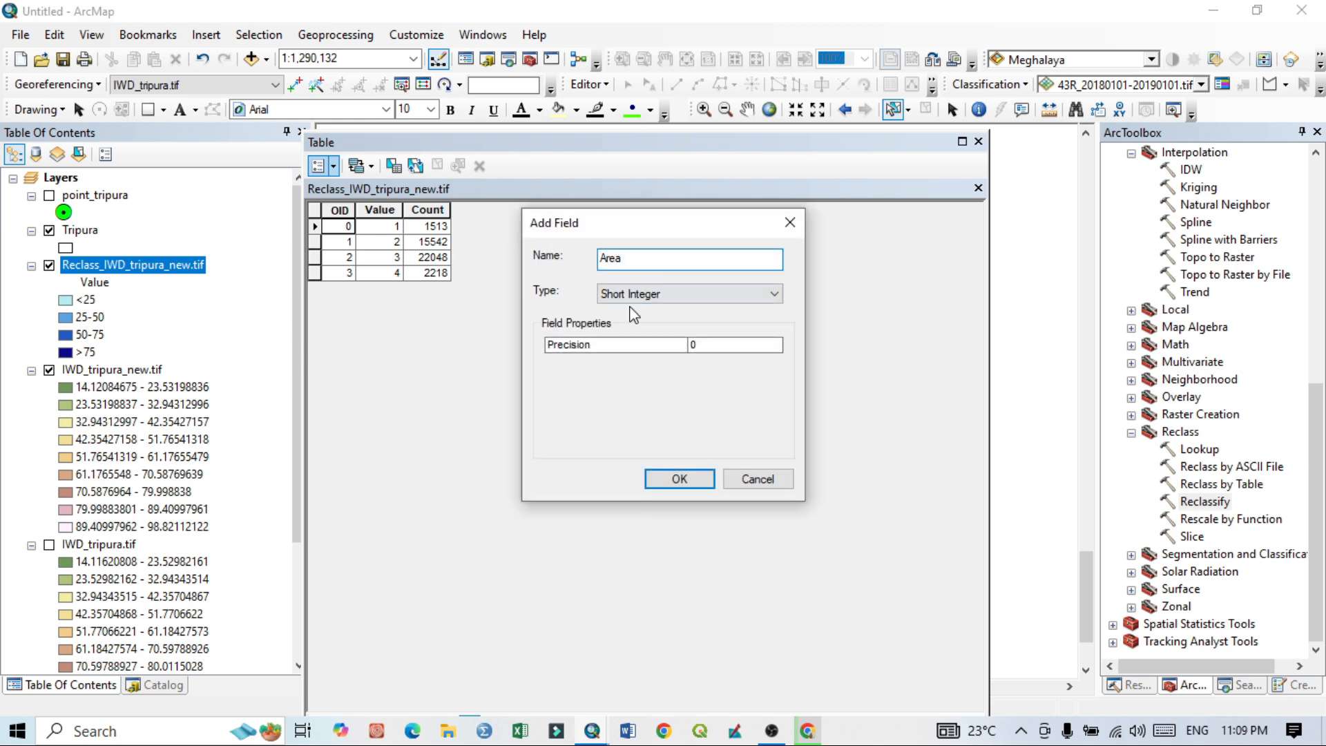
pyautogui.click(629, 295)
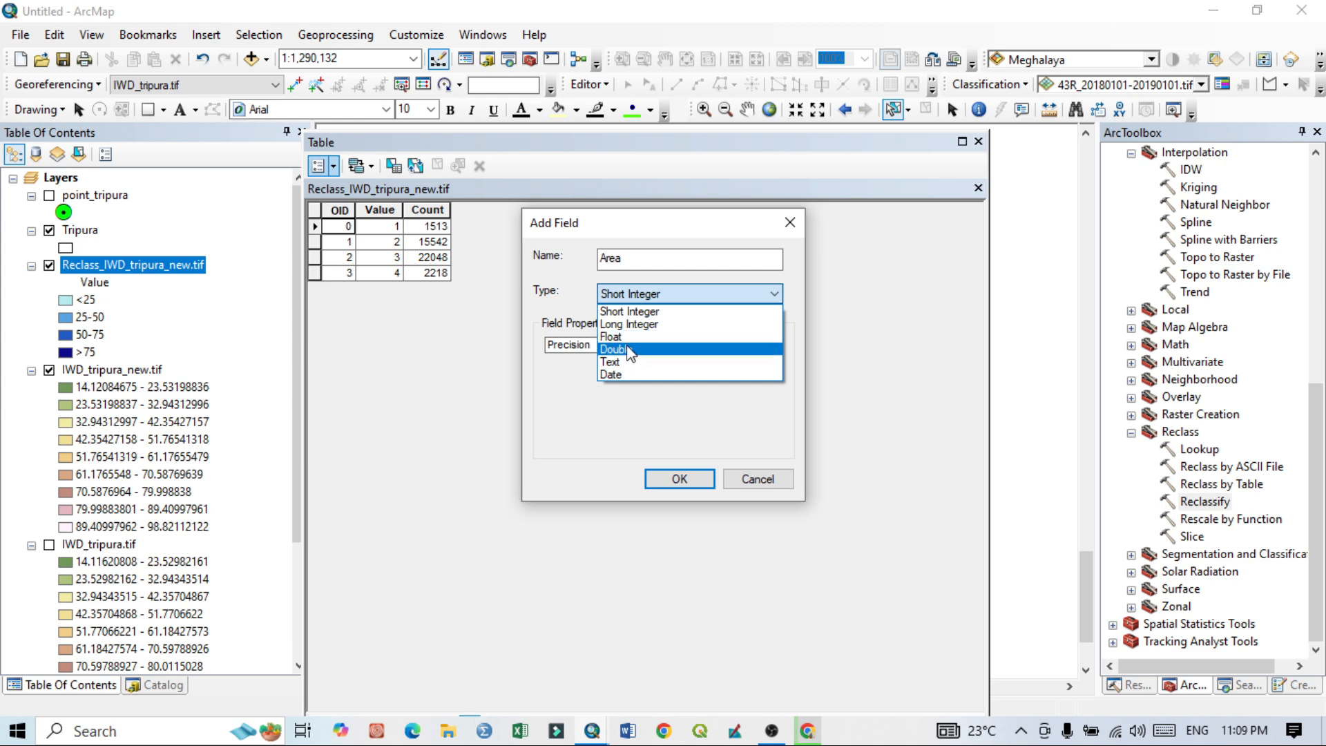
pyautogui.click(618, 349)
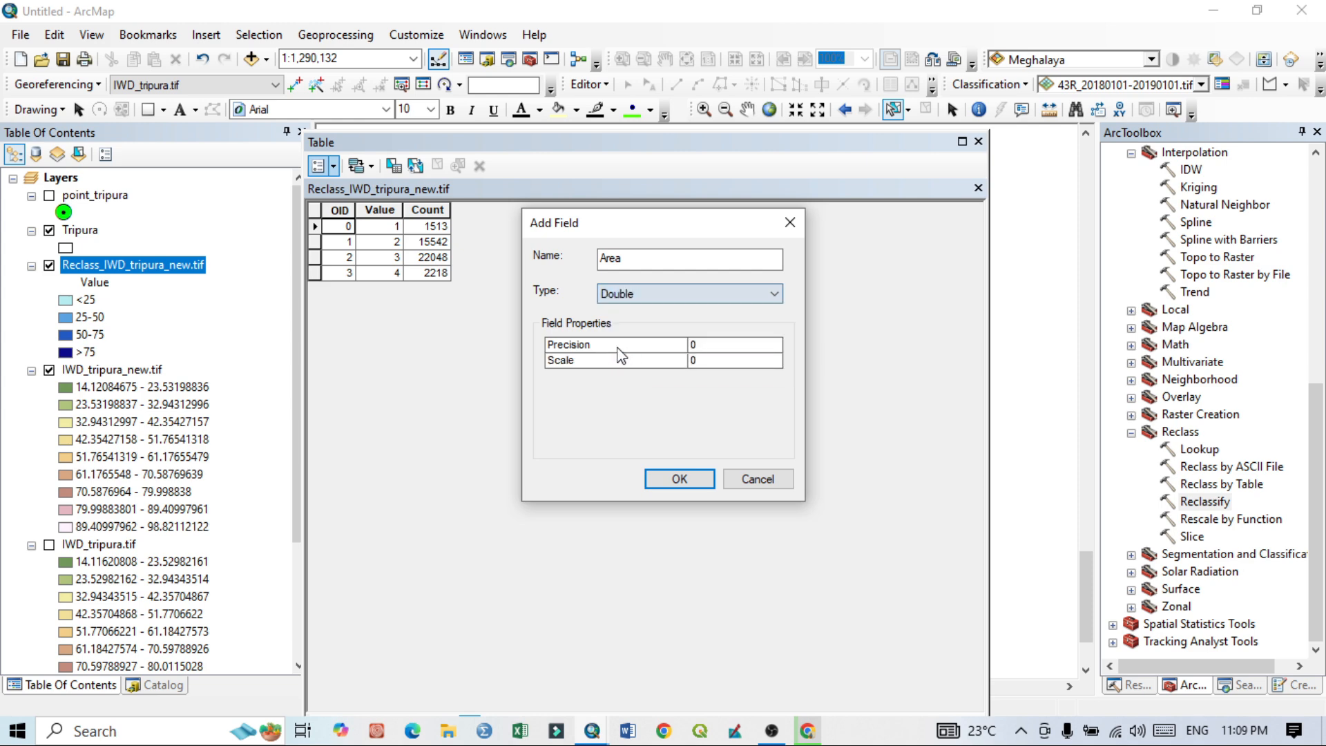
pyautogui.click(680, 478)
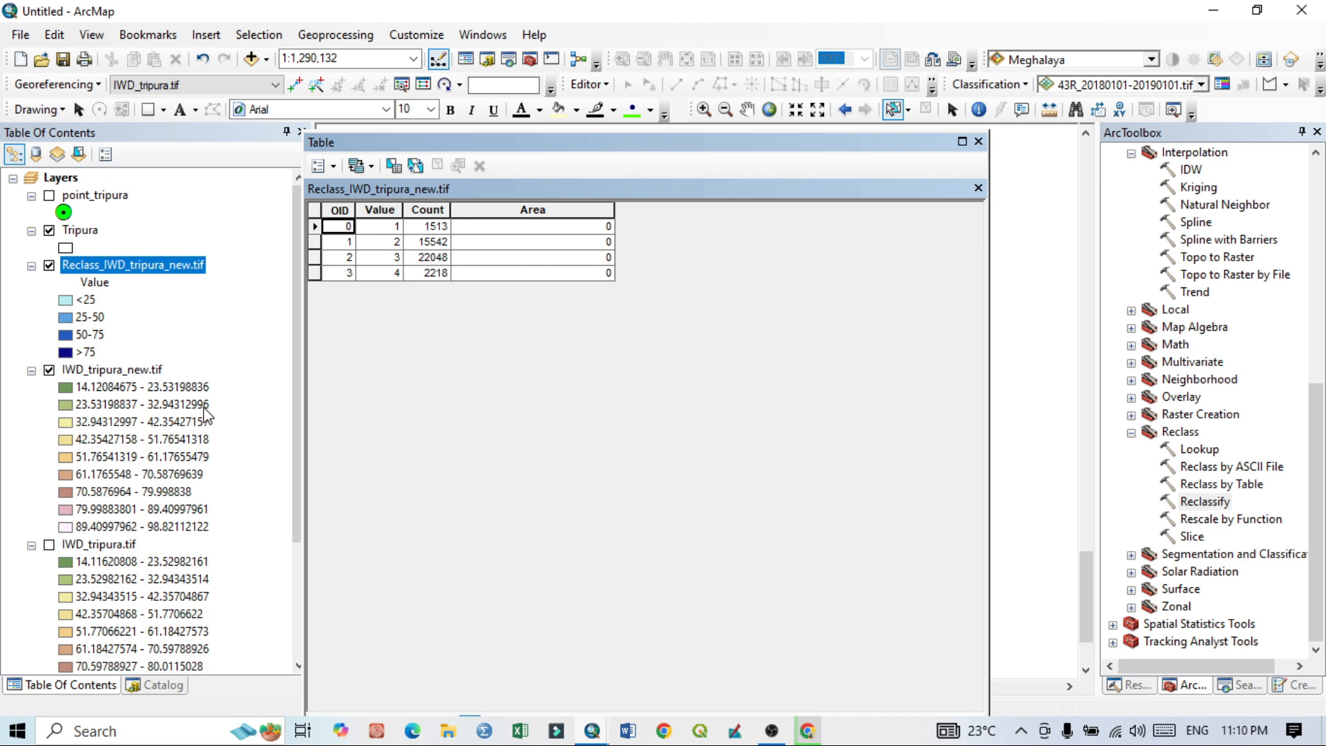
# Copy the X cell size from the source properties of IWD_tripura_new.tif
pyautogui.click(109, 372)
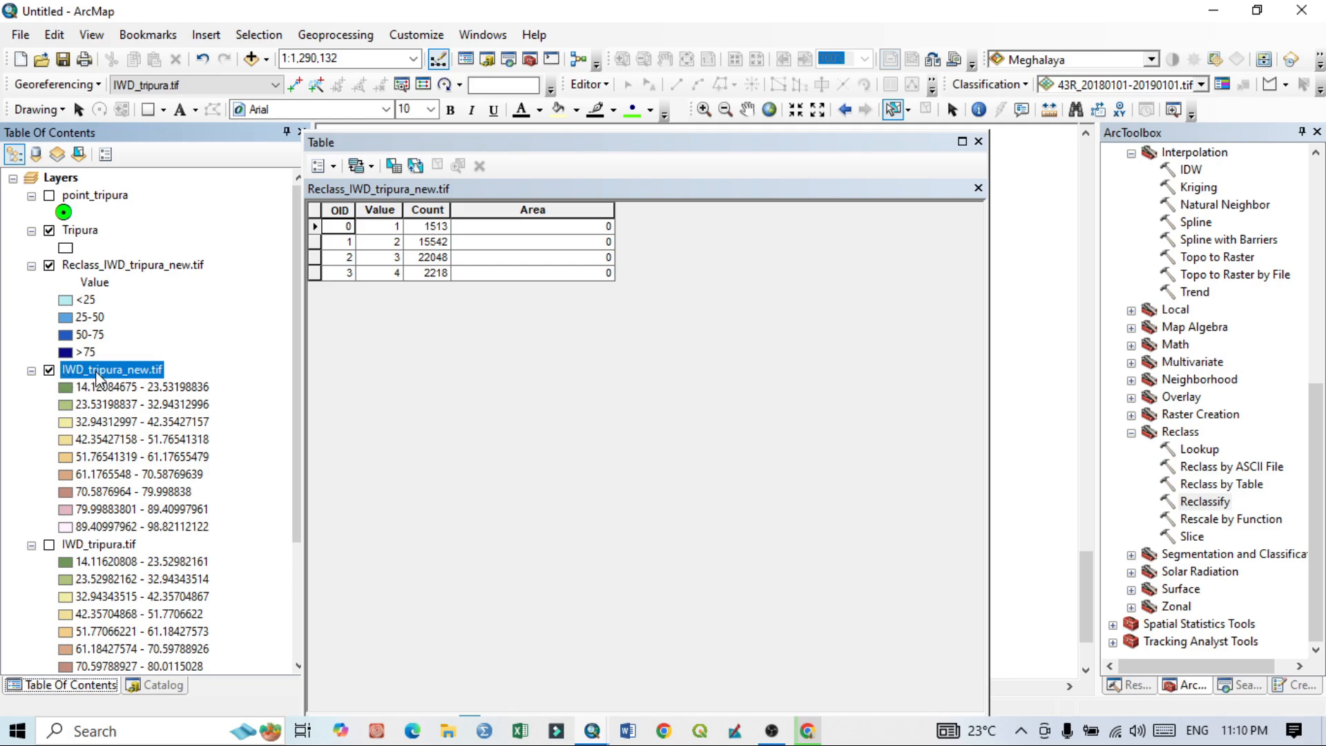
pyautogui.rightClick(97, 373)
pyautogui.click(181, 658)
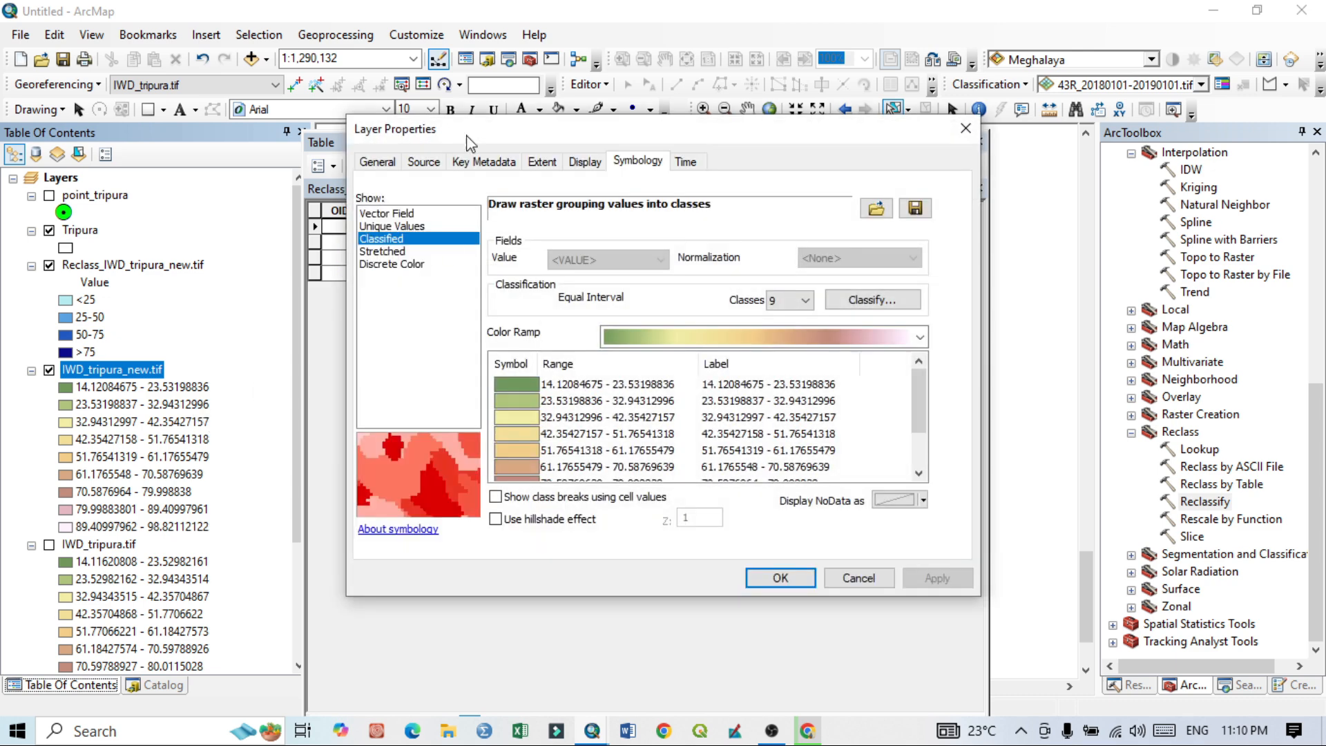
pyautogui.click(422, 163)
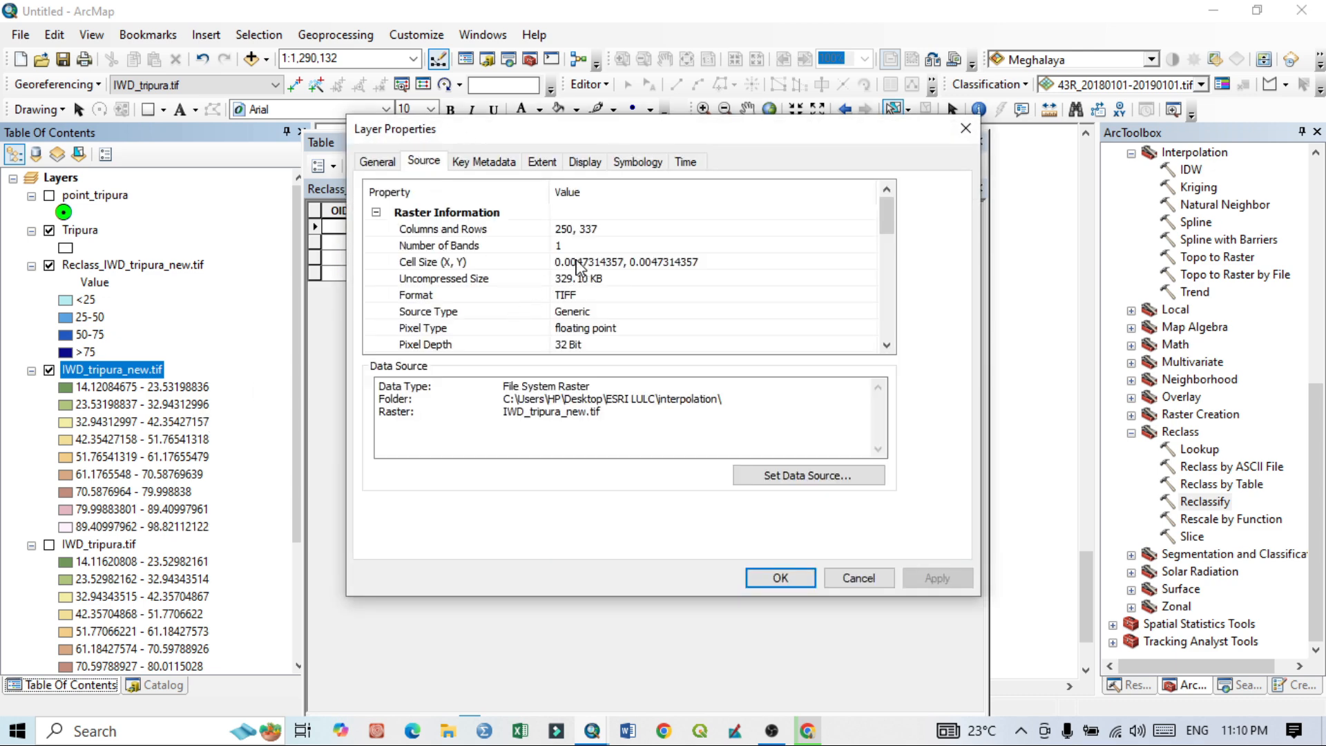
pyautogui.click(570, 263)
pyautogui.click(613, 262)
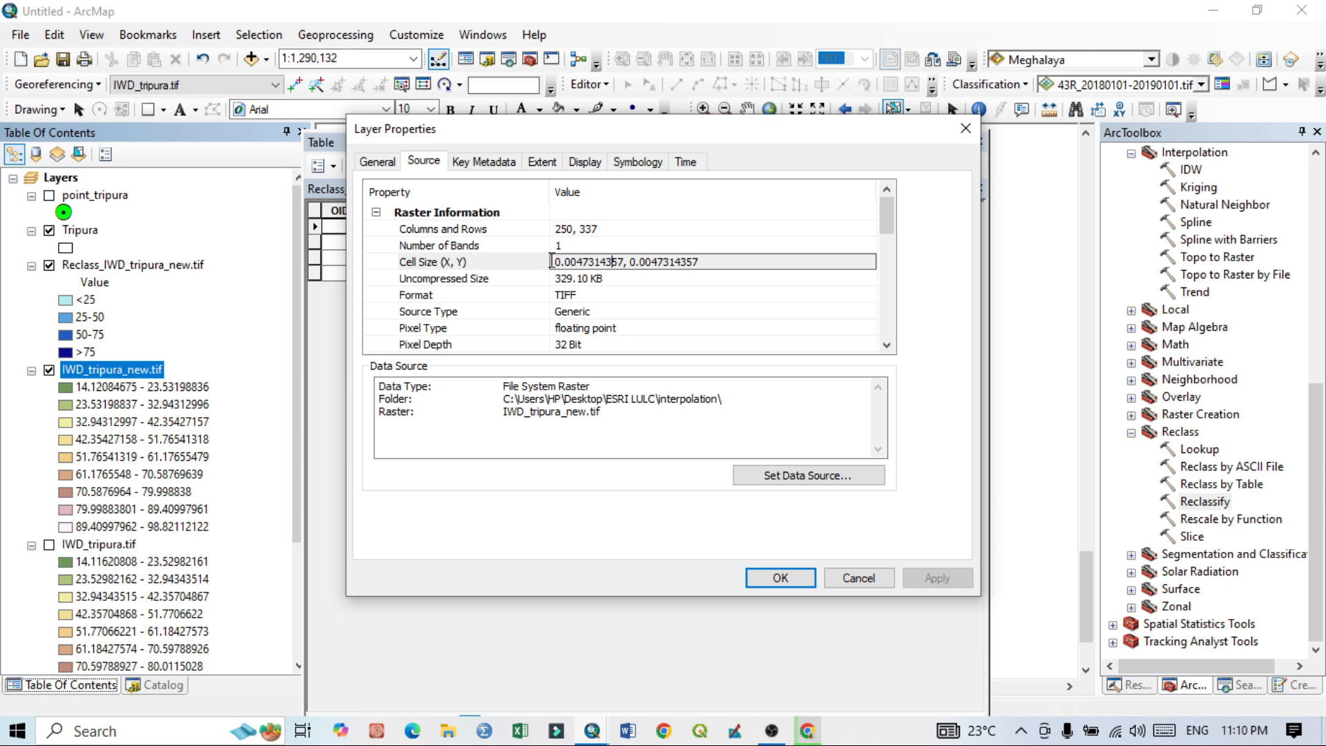
pyautogui.moveTo(555, 264); pyautogui.dragTo(622, 266)
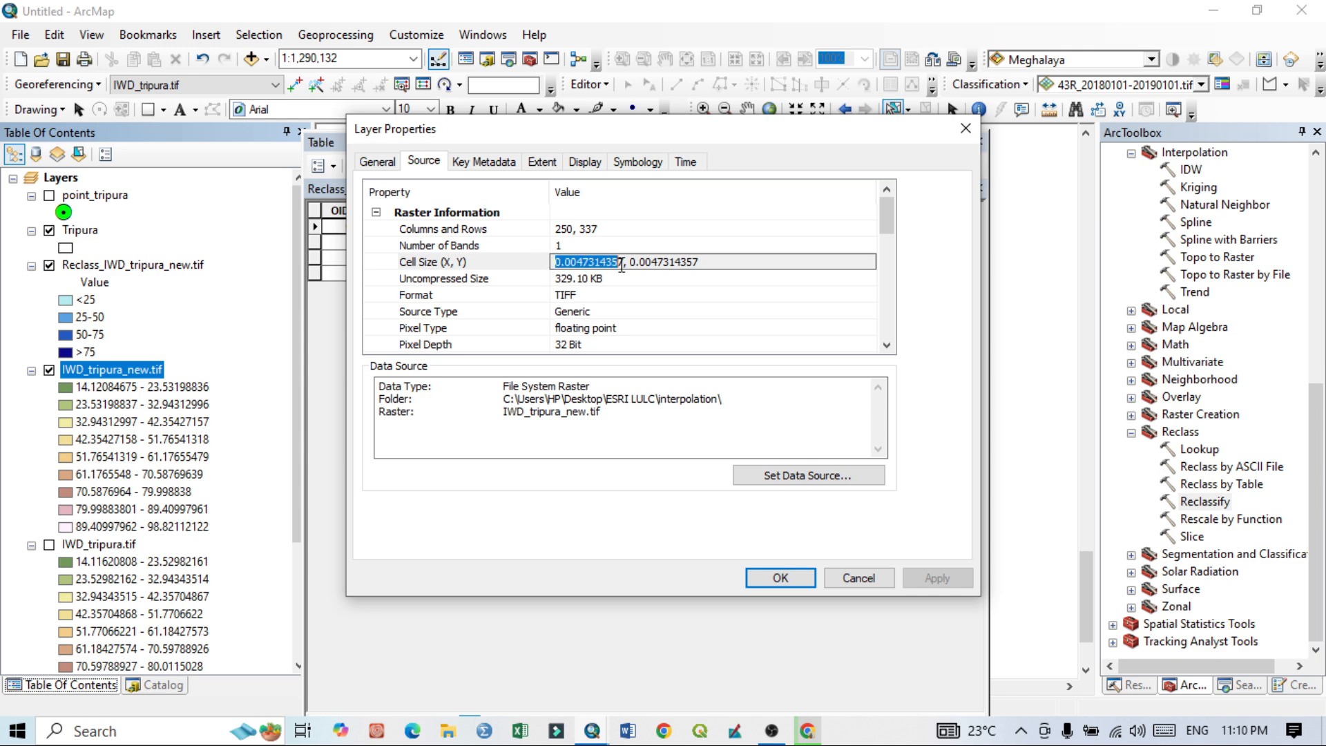
pyautogui.rightClick(590, 263)
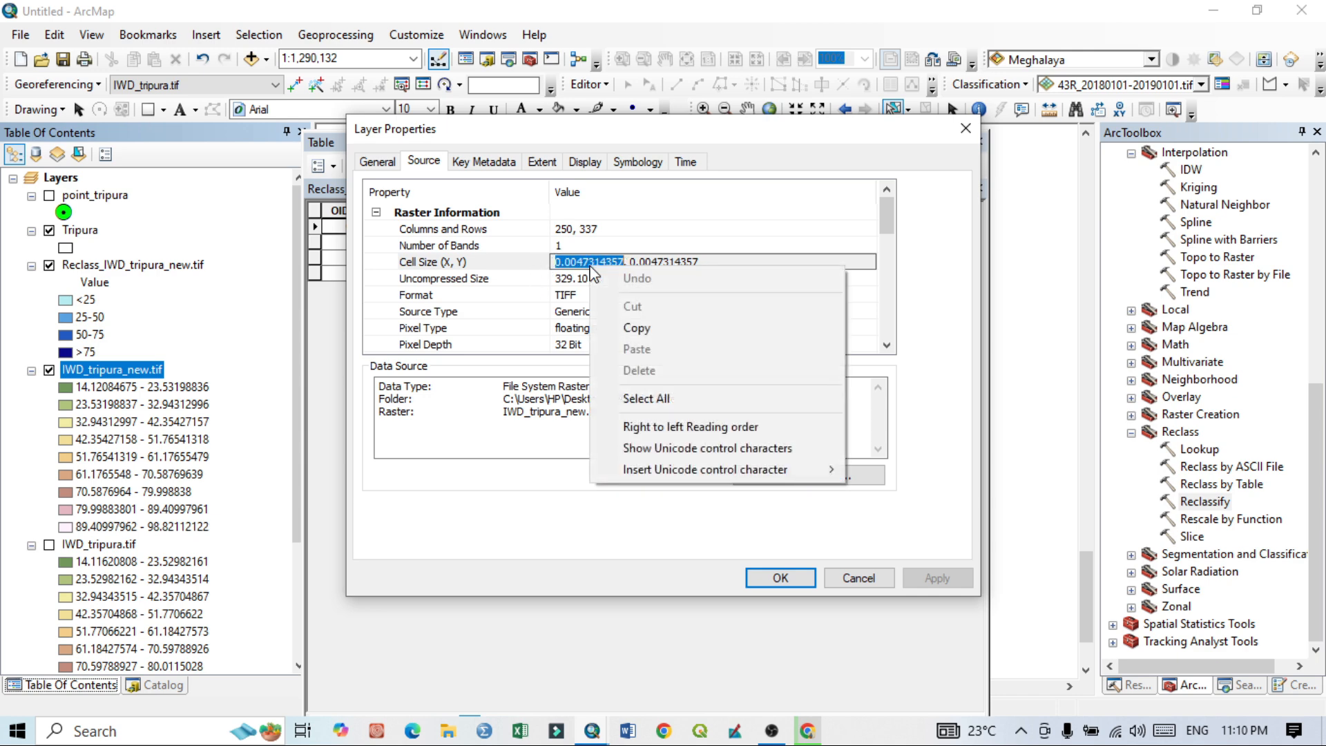
pyautogui.click(634, 336)
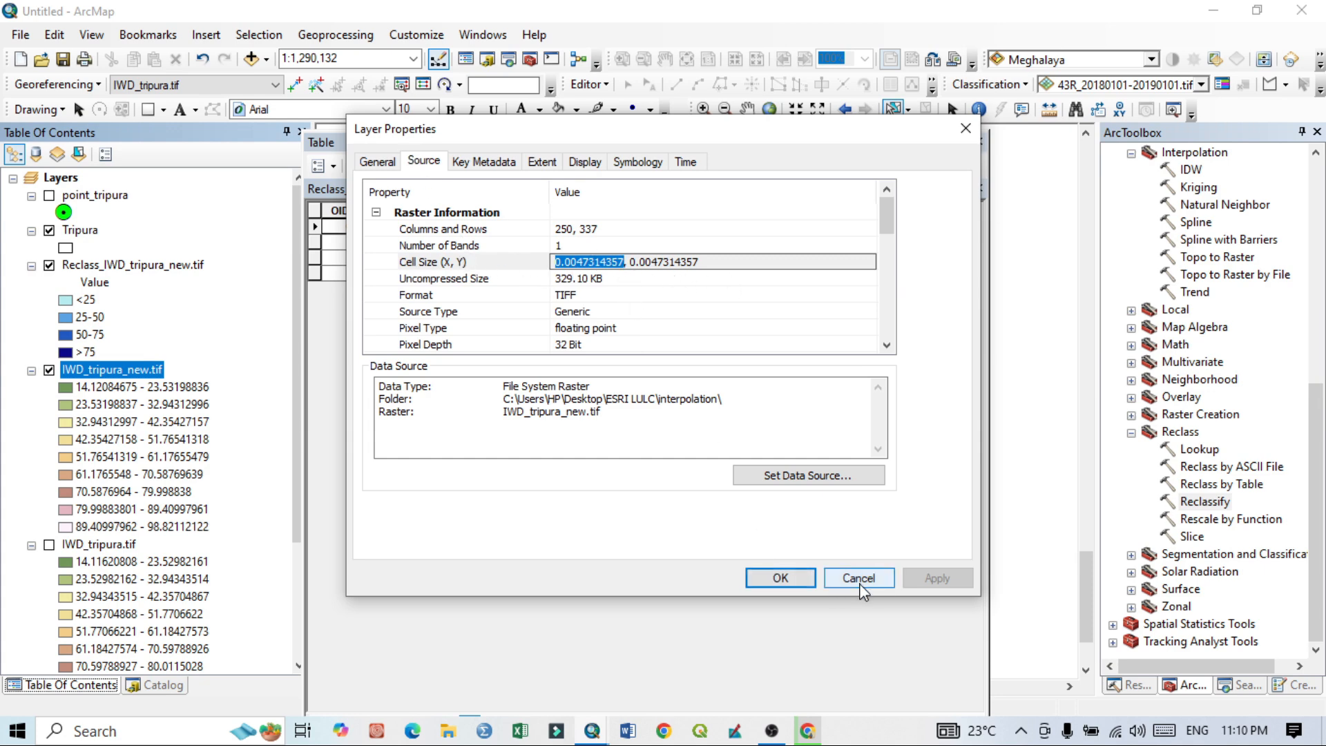
pyautogui.click(781, 579)
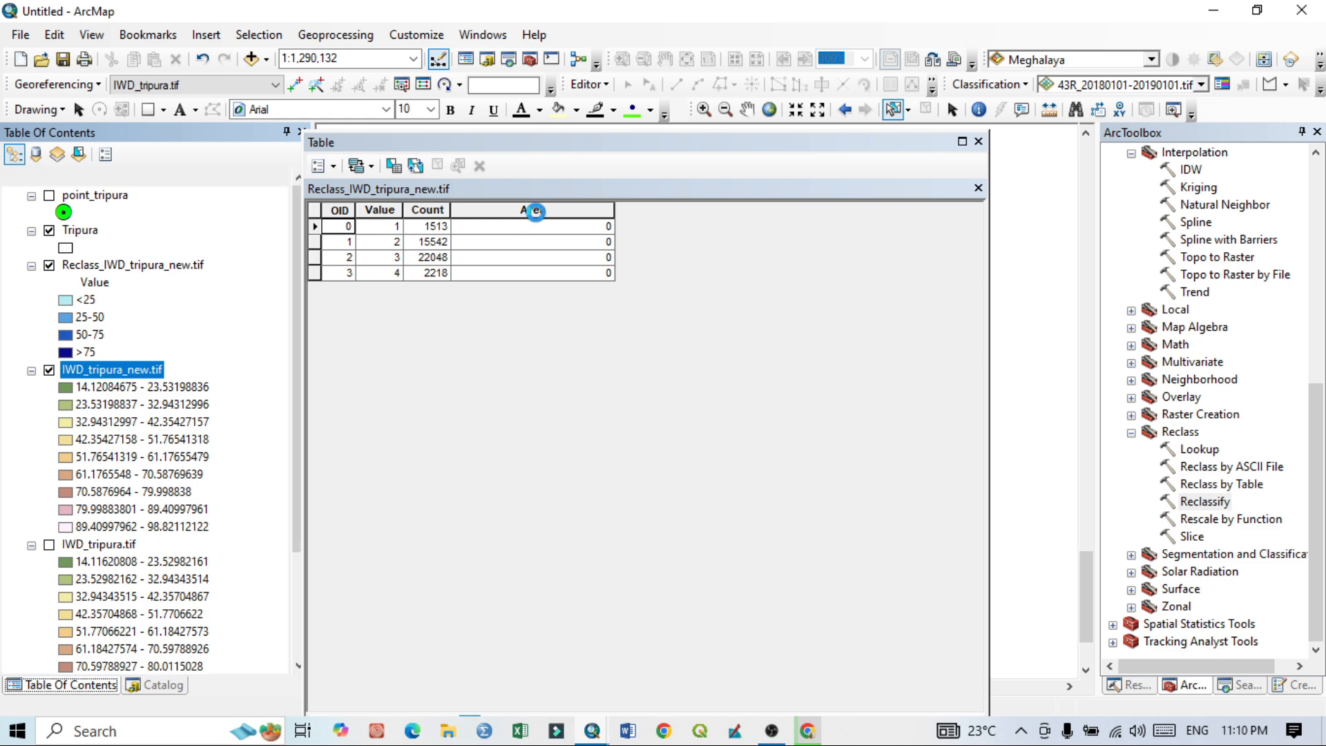
# Open the Field Calculator for the Area field, continuing outside an edit session, and uncover the attribute table behind it
pyautogui.click(528, 209)
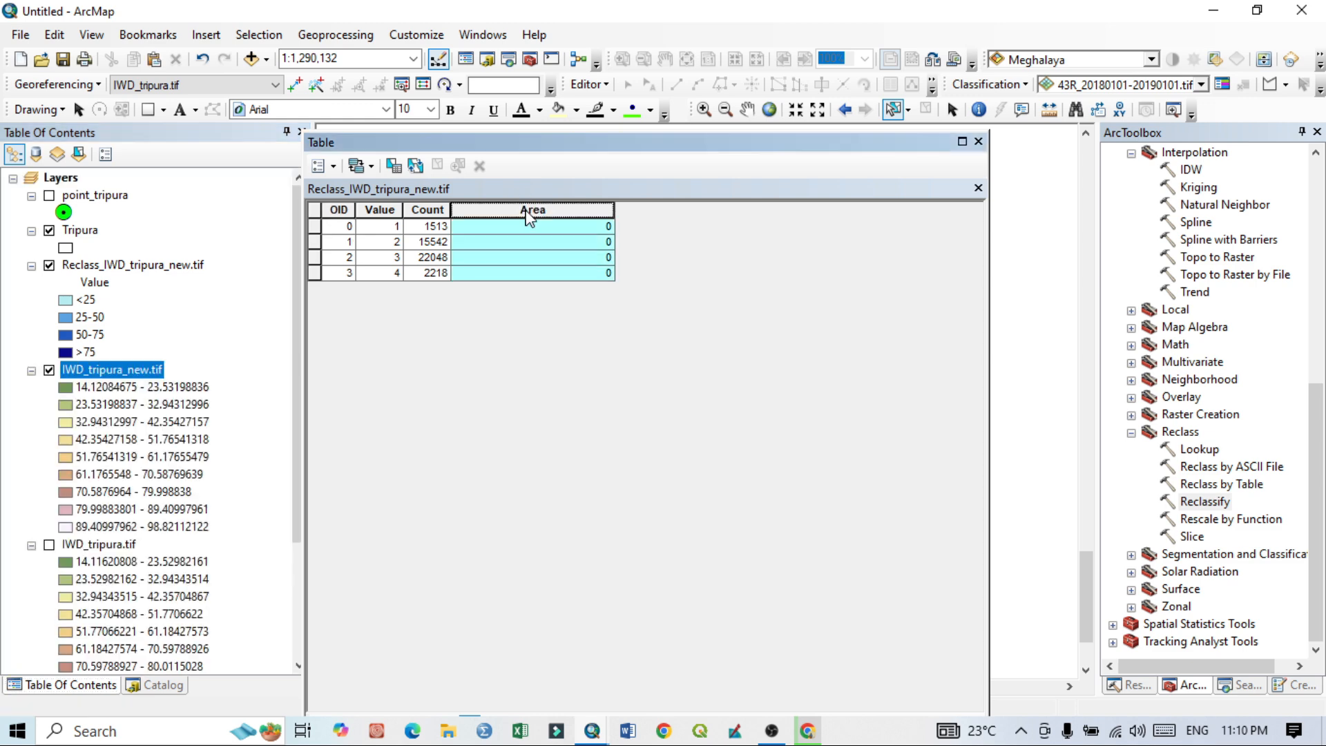
pyautogui.rightClick(529, 209)
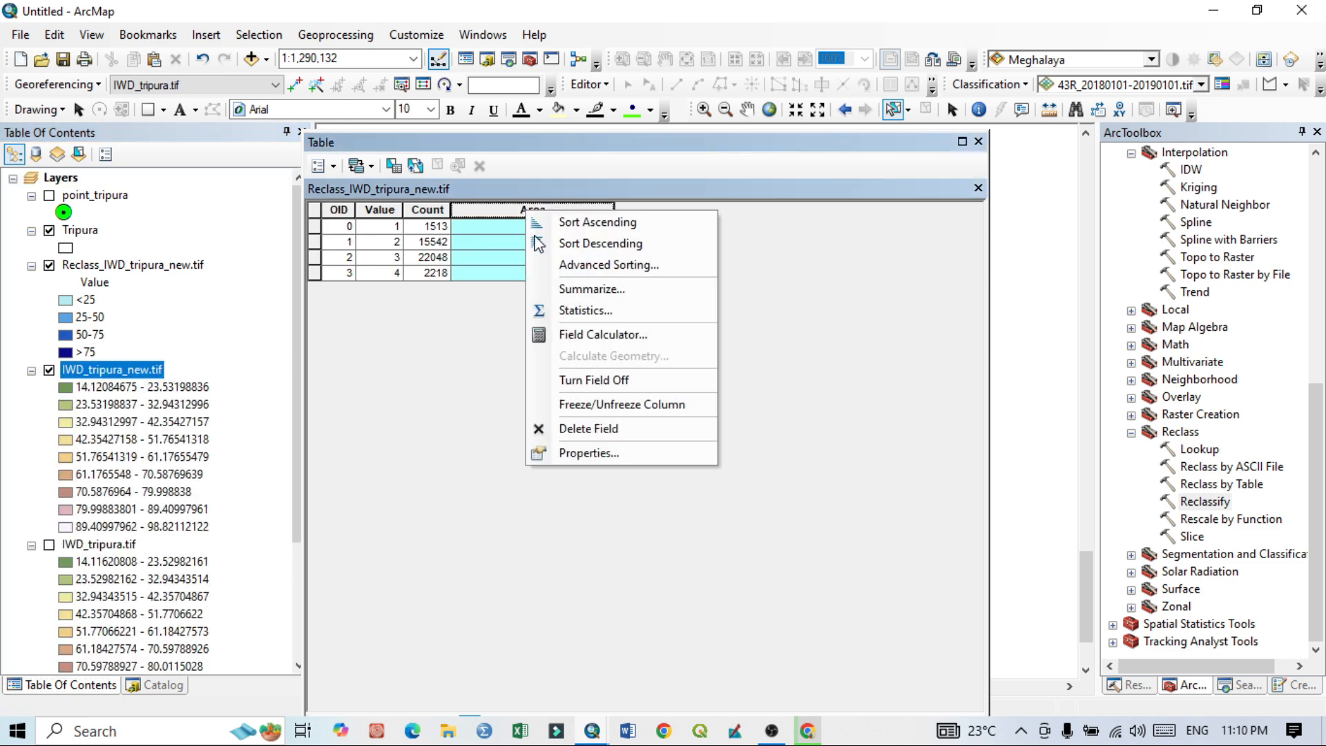
pyautogui.click(594, 334)
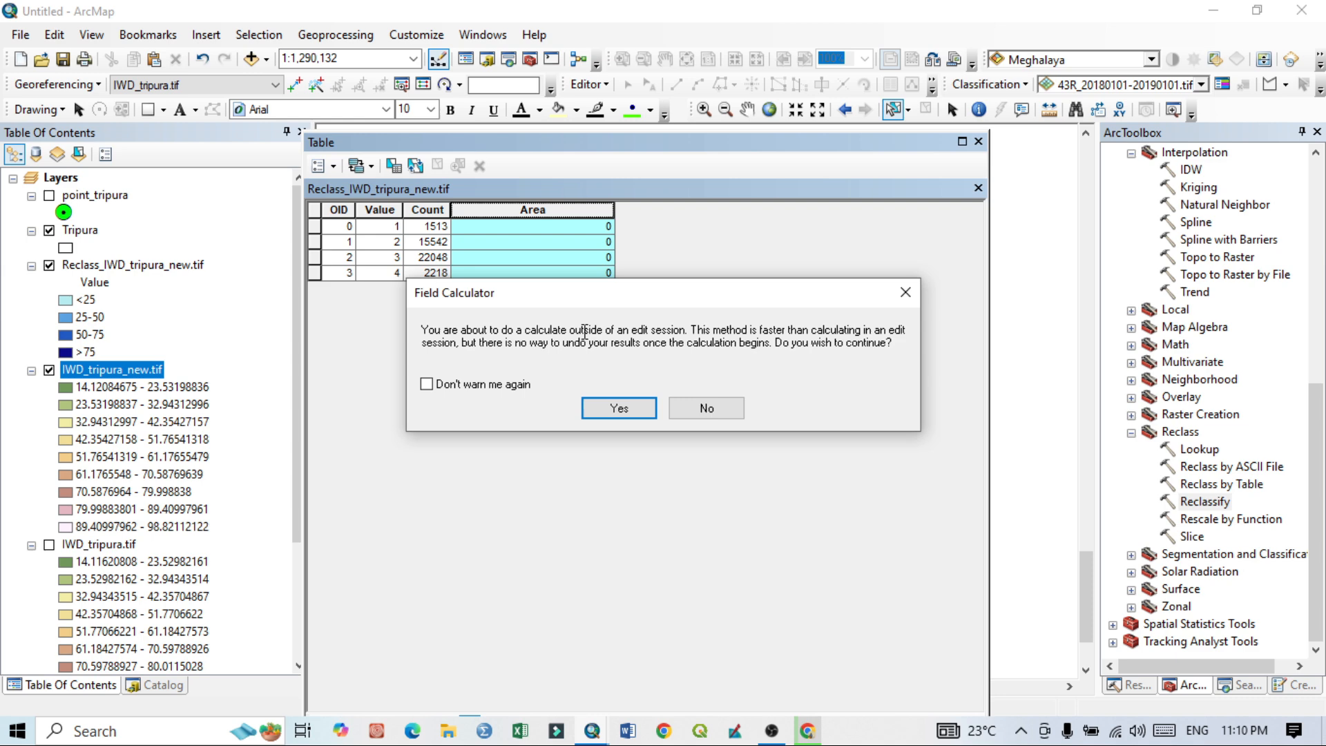
pyautogui.click(619, 409)
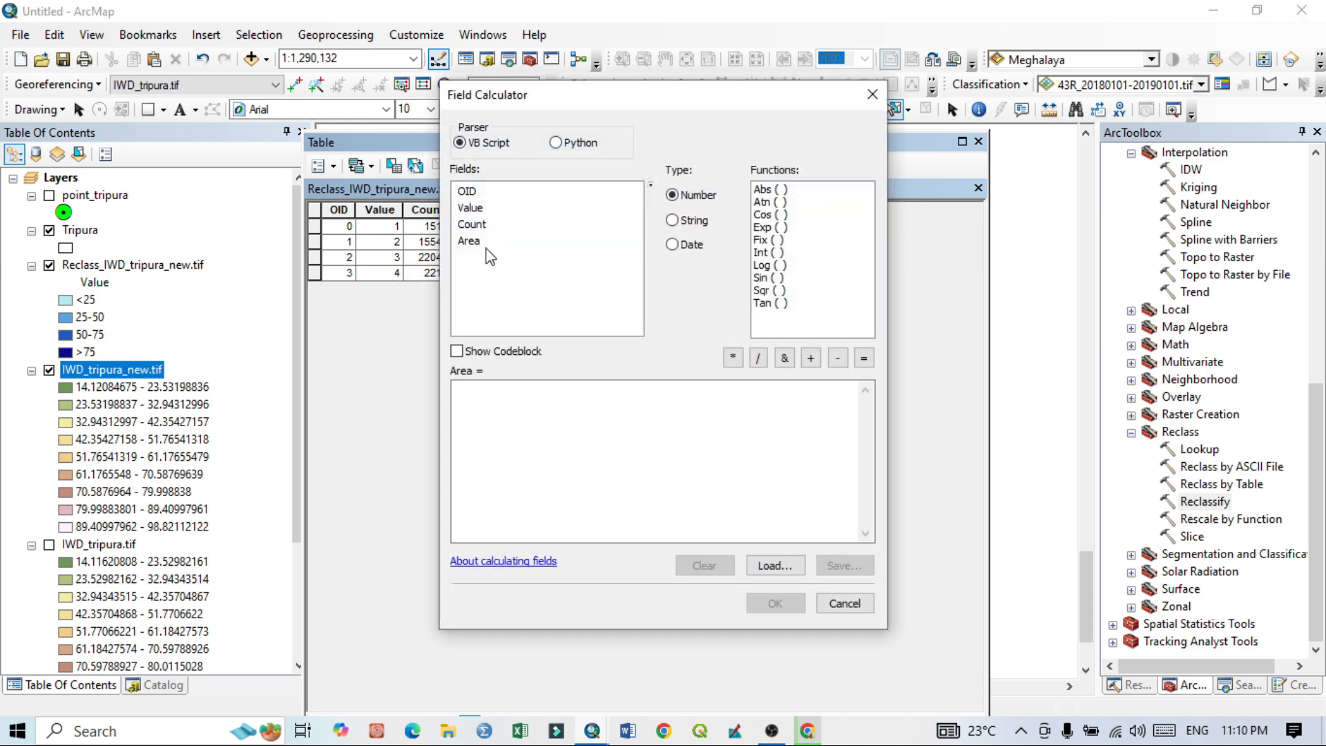
pyautogui.moveTo(537, 107); pyautogui.dragTo(709, 116)
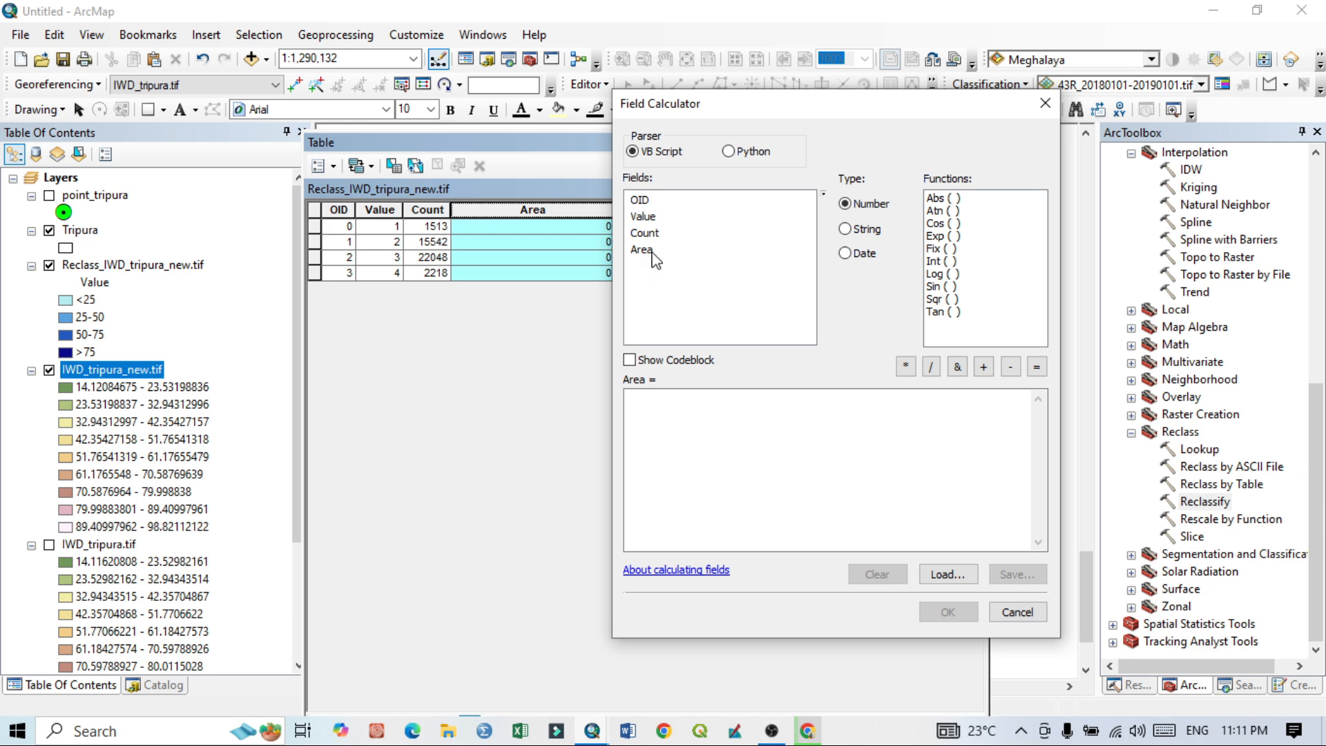
# Calculate the Area field with the expression [Count] *0.0047314357 *0.0047314357 /1000000
pyautogui.doubleClick(644, 232)
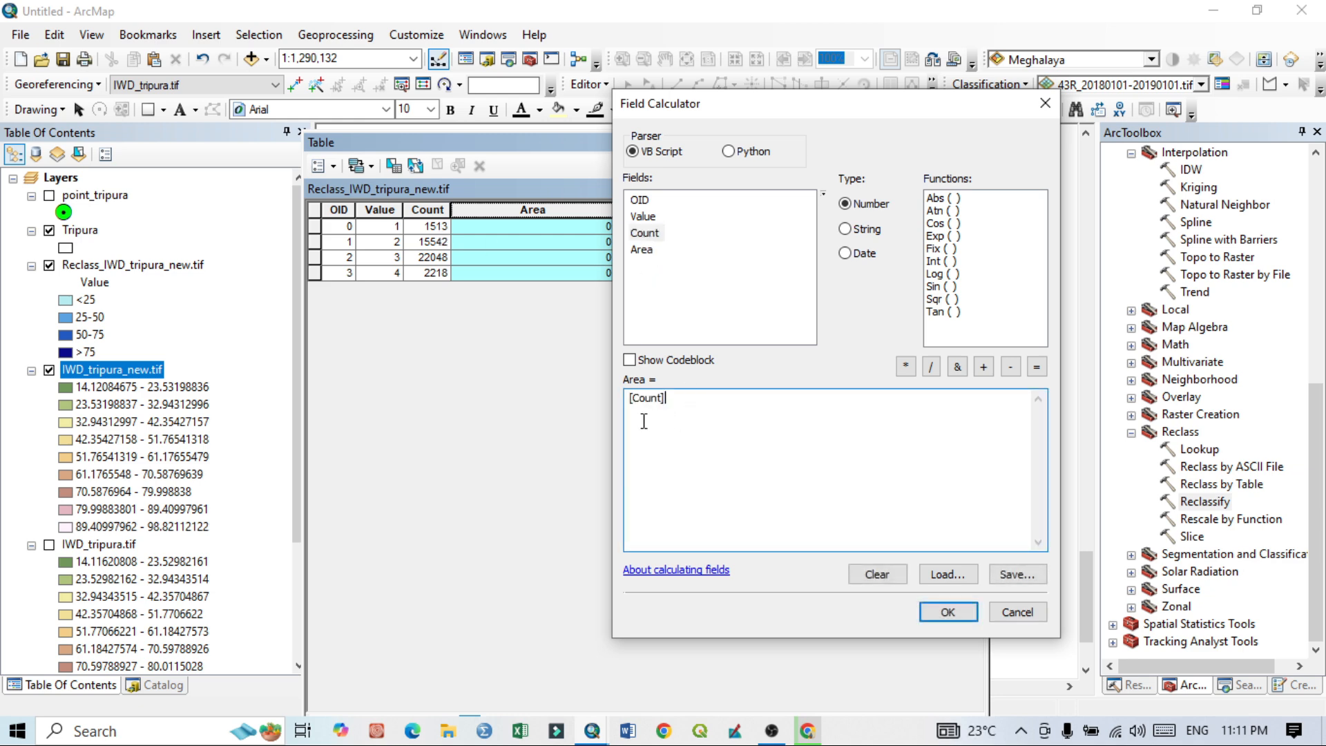
pyautogui.click(905, 366)
pyautogui.rightClick(698, 401)
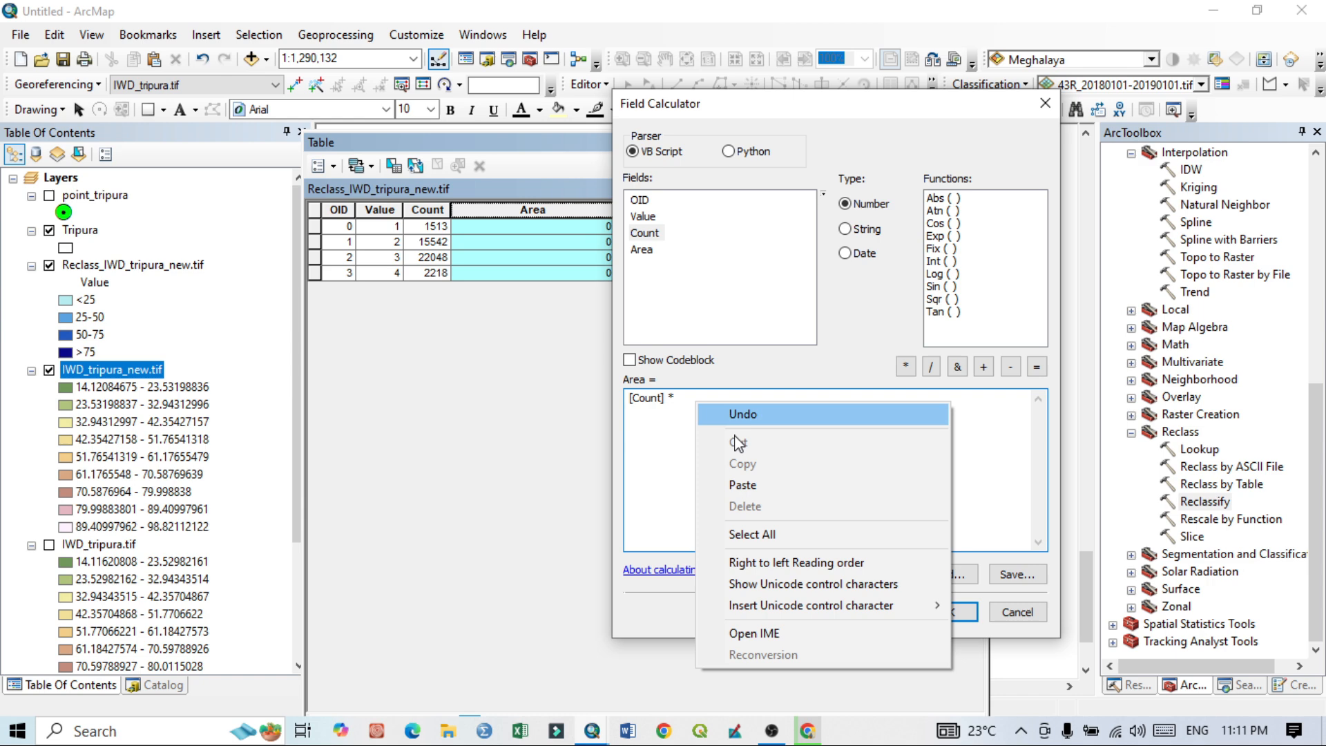
pyautogui.click(744, 481)
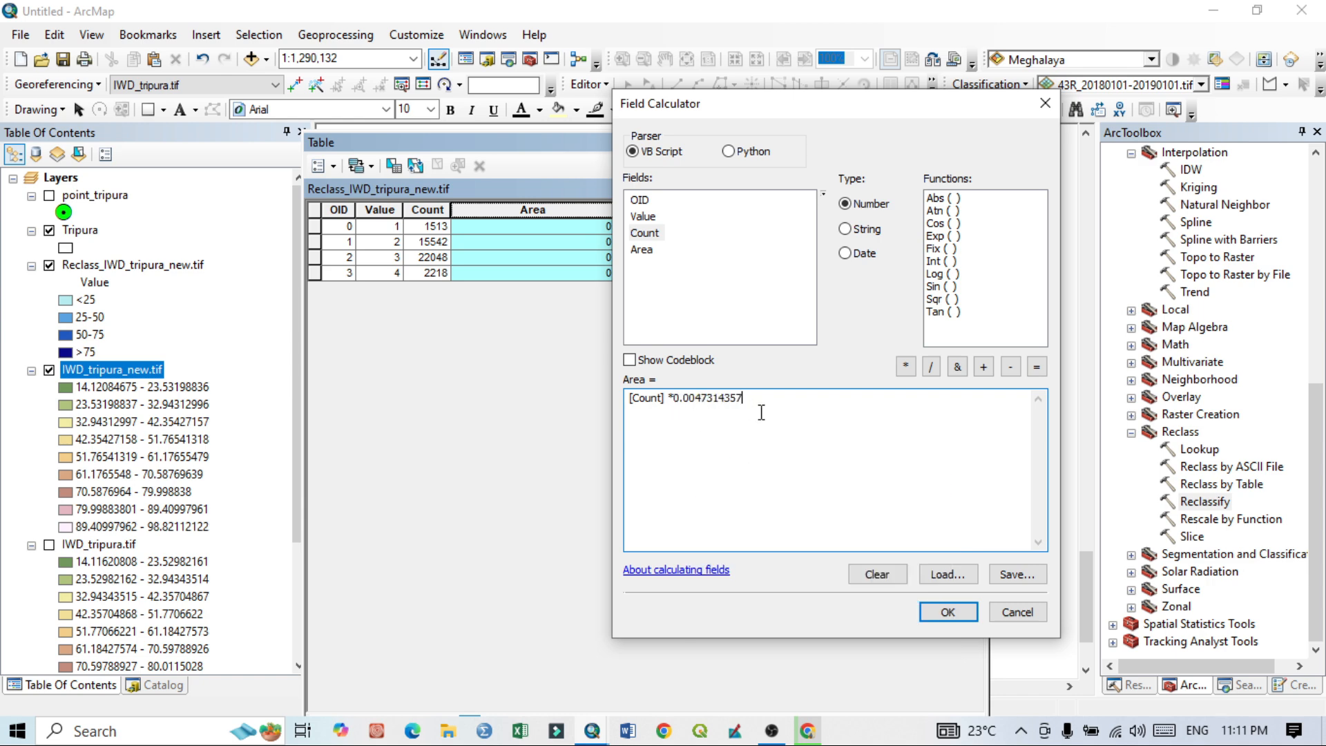
pyautogui.click(905, 366)
pyautogui.rightClick(784, 400)
pyautogui.click(829, 479)
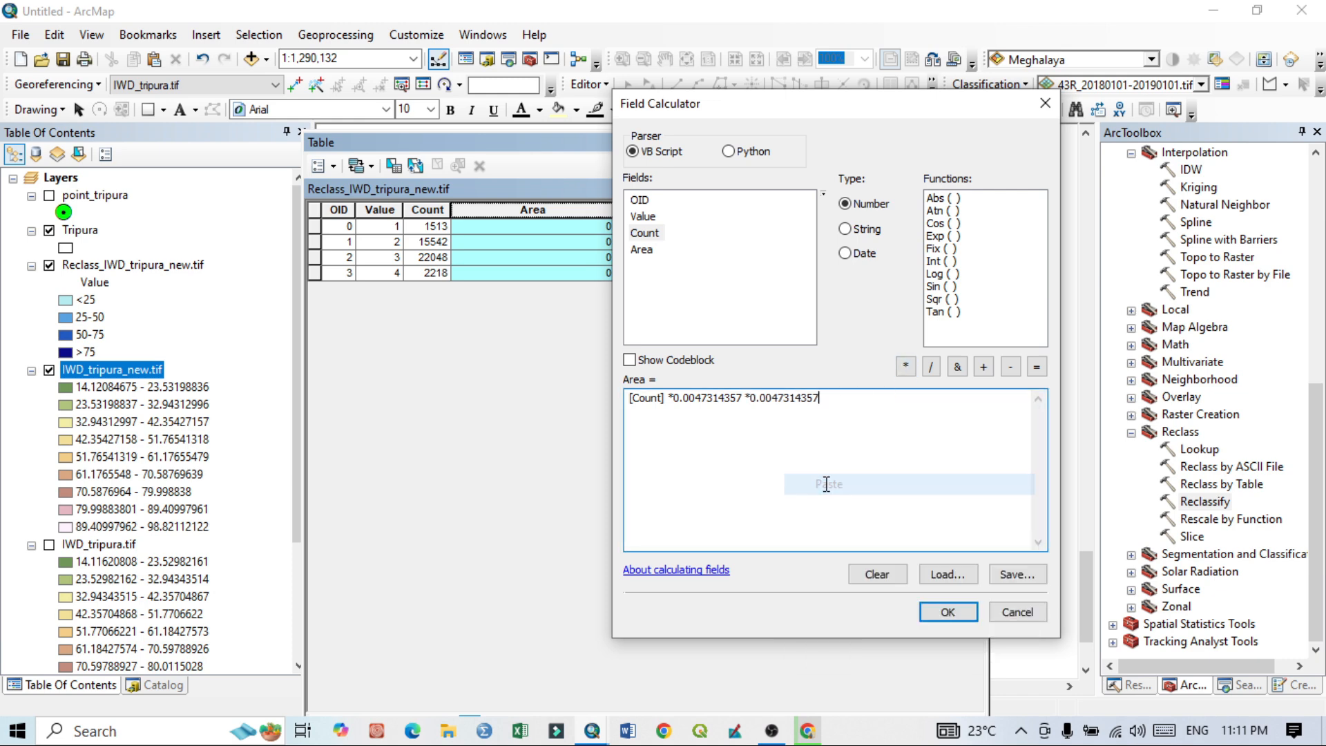
pyautogui.click(930, 367)
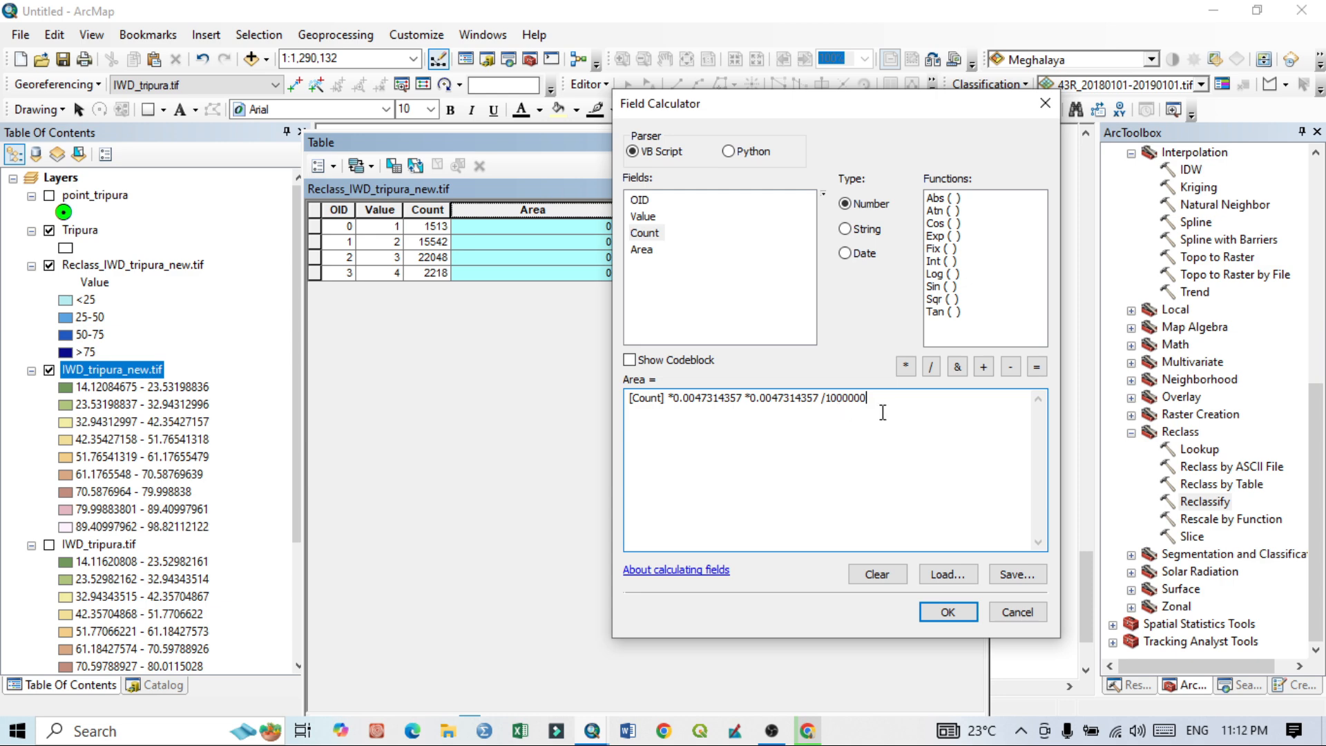
pyautogui.click(943, 614)
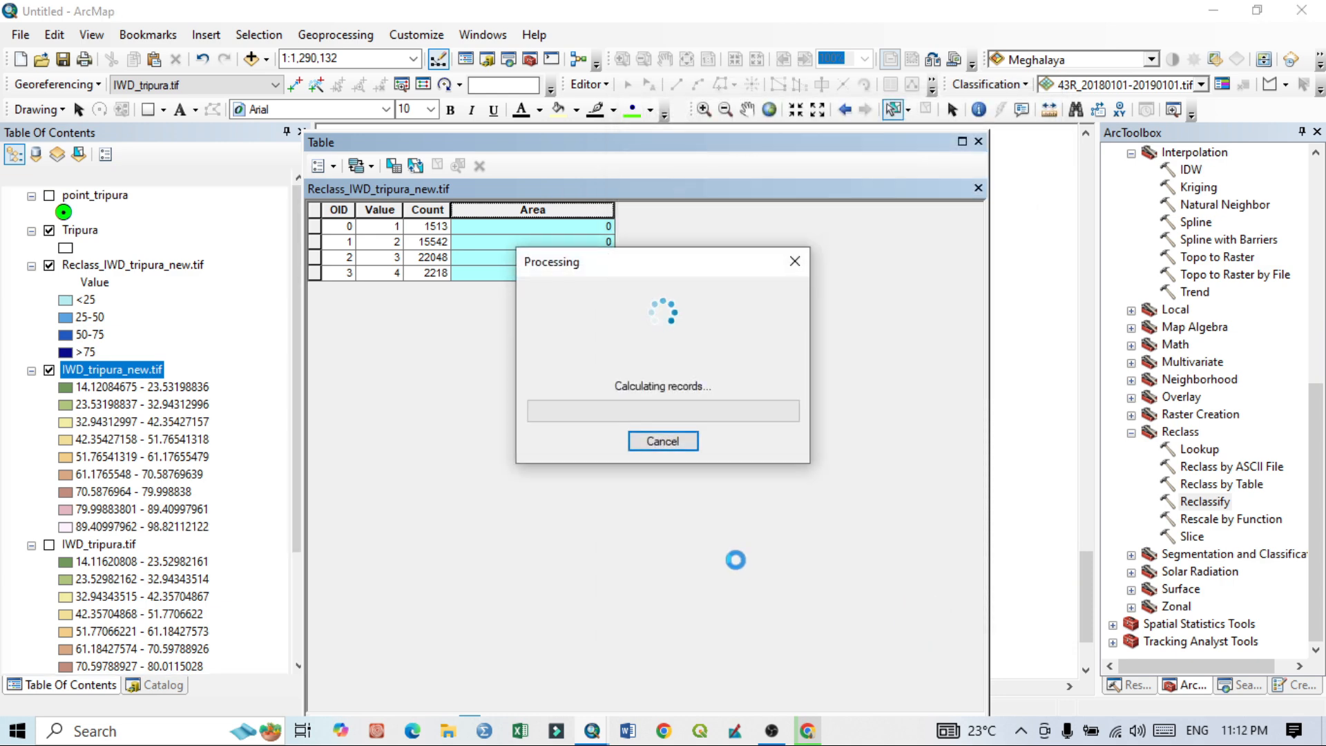